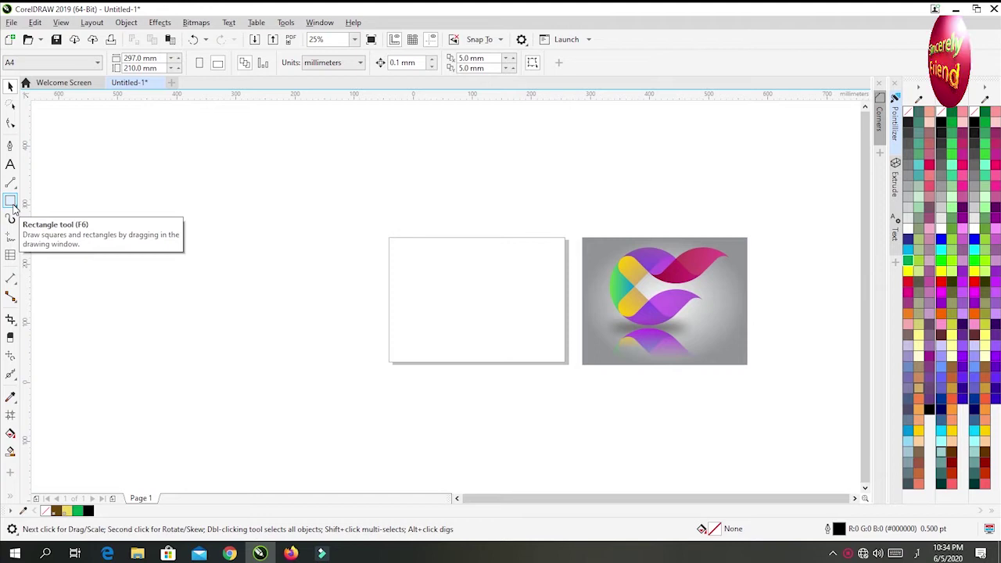
Draw a circle about 158 mm in diameter in the middle of the page
{"action": "left_click", "coordinate": [12, 205]}
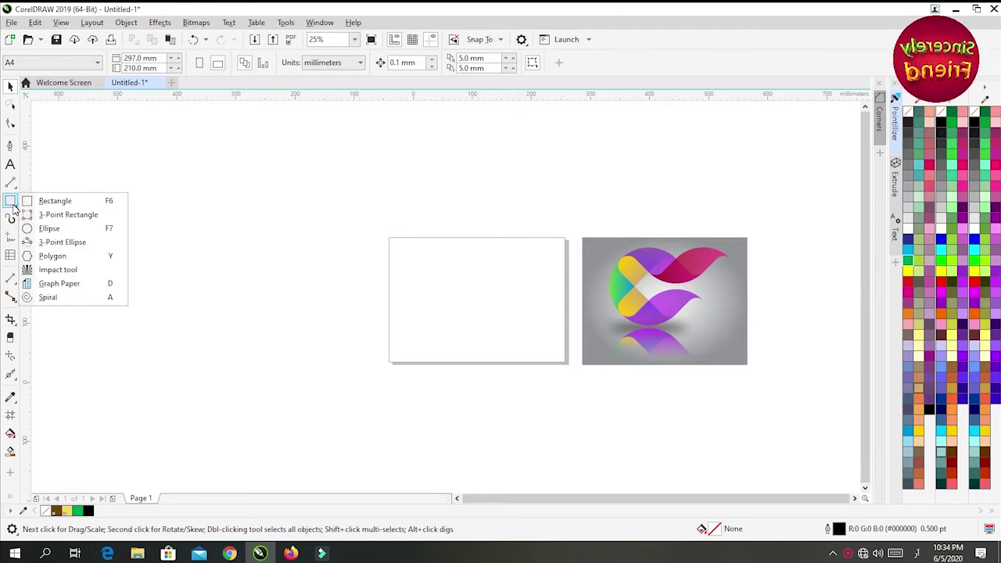
{"action": "left_click", "coordinate": [52, 228]}
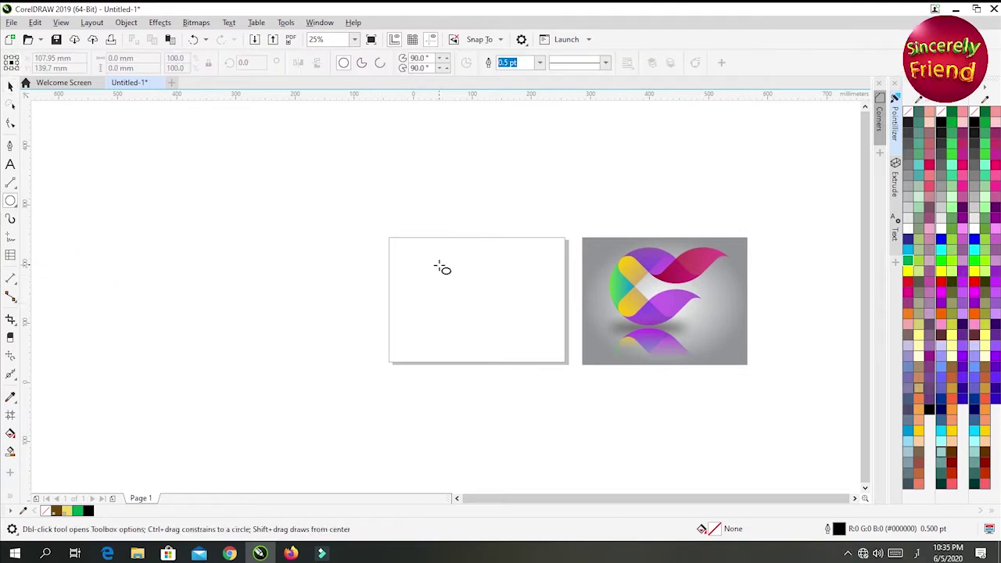
{"action": "left_click_drag", "start_coordinate": [422, 262], "coordinate": [511, 354]}
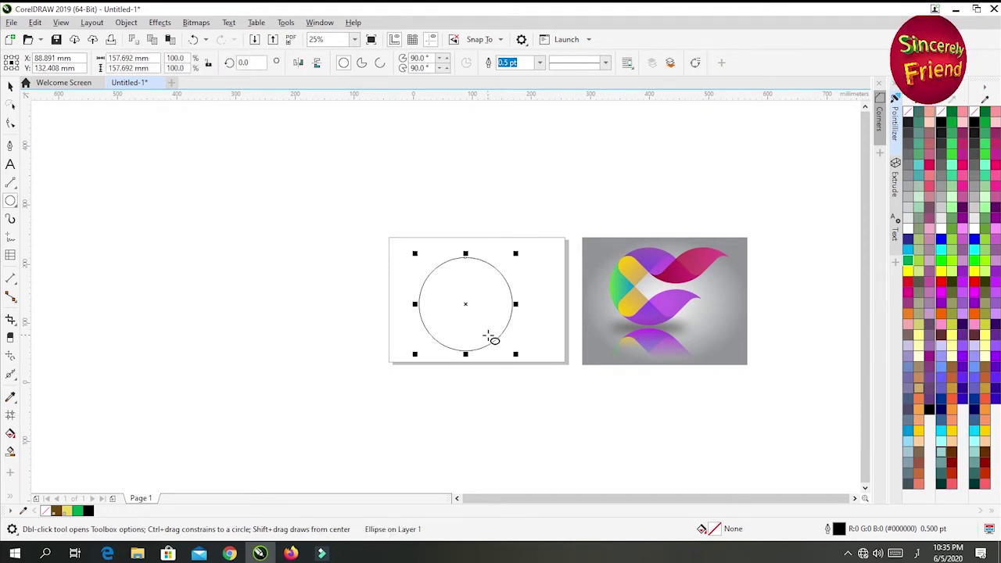
{"action": "scroll", "coordinate": [479, 305], "scroll_direction": "up", "scroll_amount": 2}
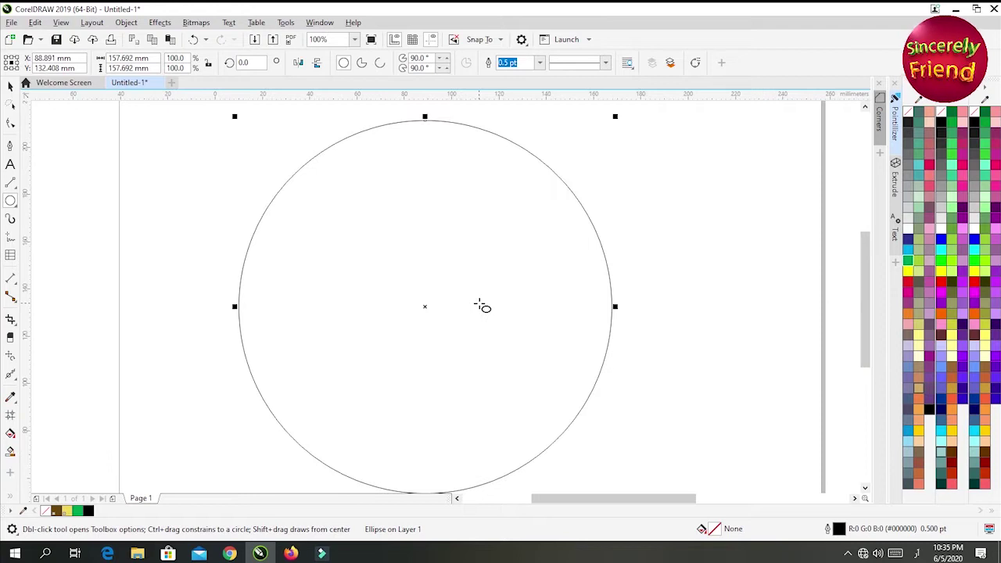
{"action": "scroll", "coordinate": [482, 306], "scroll_direction": "down", "scroll_amount": 1}
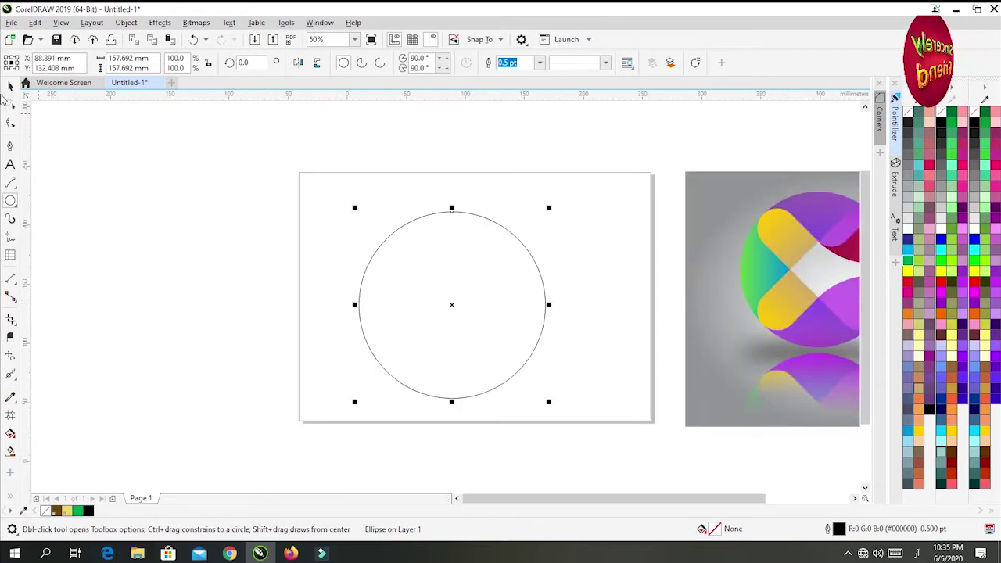
Draw an upright rectangle about 46 mm wide and 139 mm high beside the page, left of the circle
{"action": "left_click", "coordinate": [12, 201]}
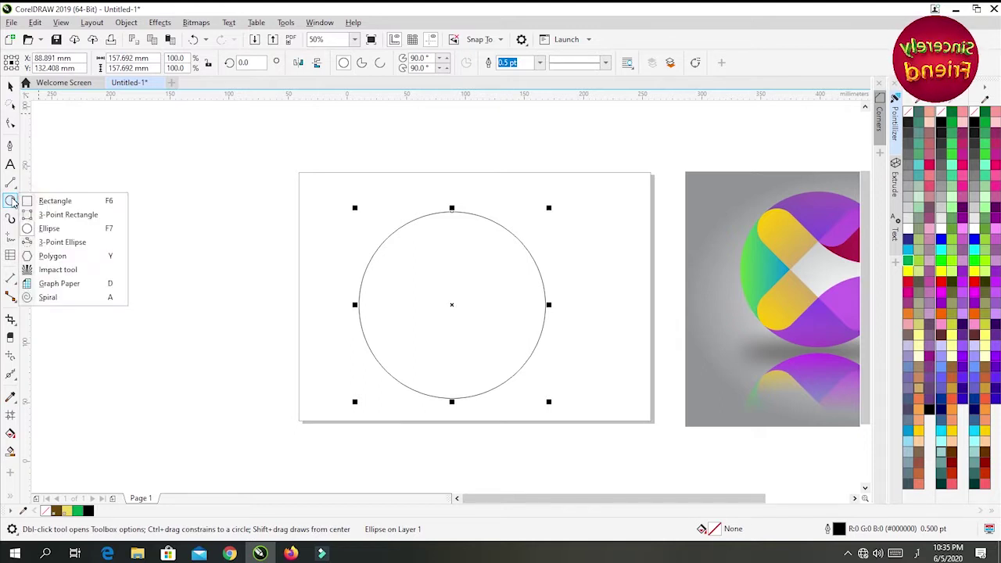
{"action": "left_click", "coordinate": [42, 202]}
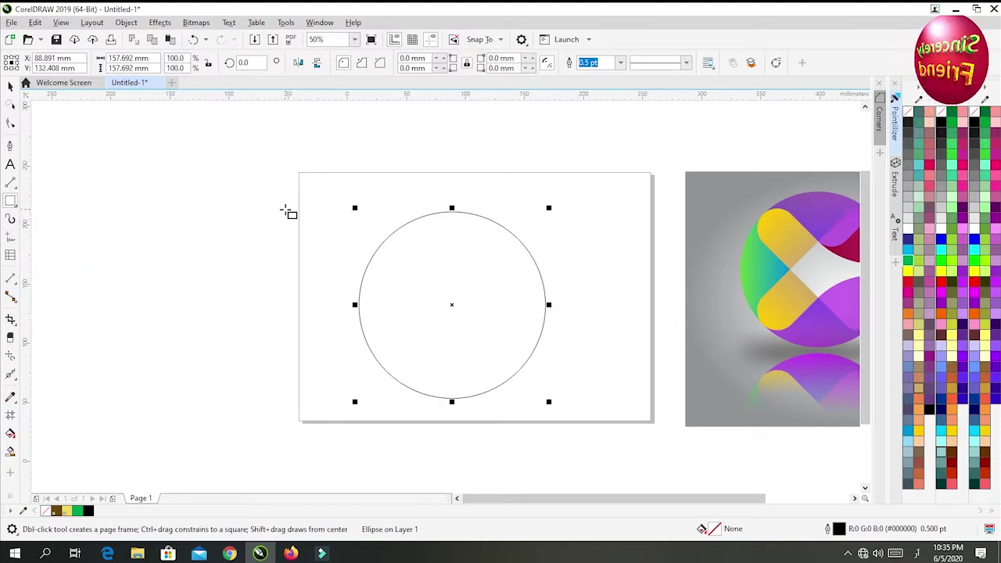
{"action": "left_click_drag", "start_coordinate": [218, 241], "coordinate": [272, 405]}
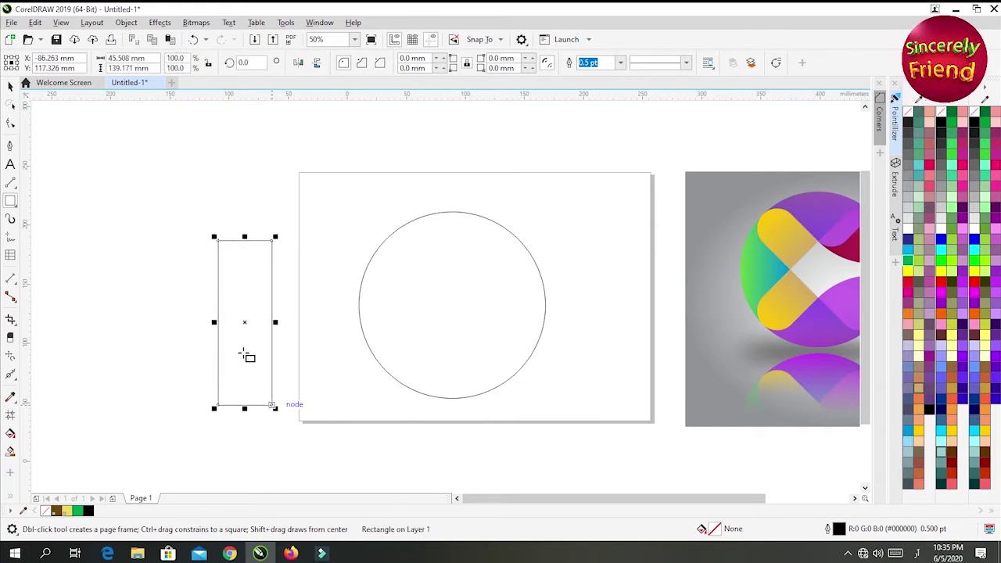
Align the rectangle with the circle so their centres coincide horizontally and vertically
{"action": "left_click", "coordinate": [12, 86]}
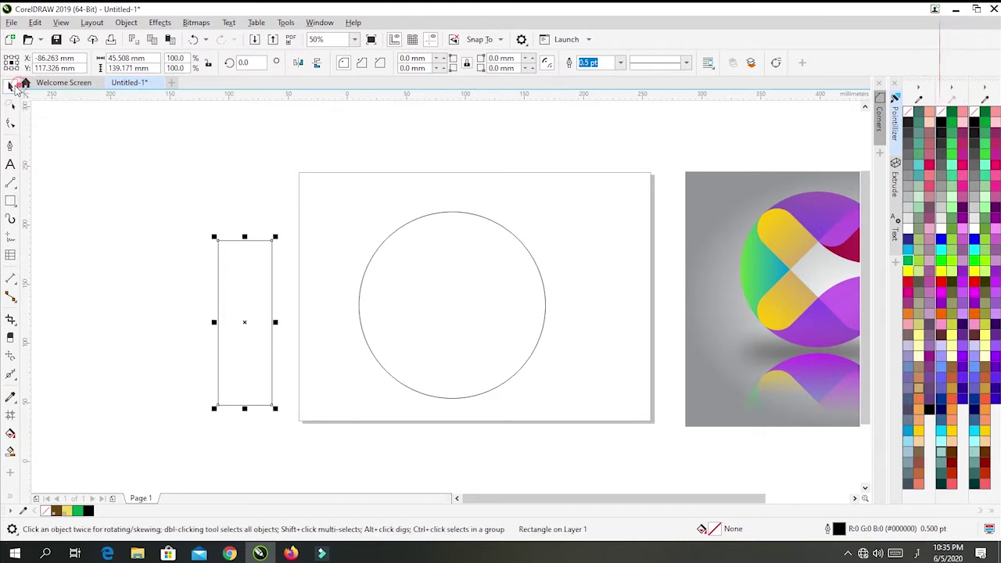
{"action": "left_click", "coordinate": [472, 334], "text": "shift"}
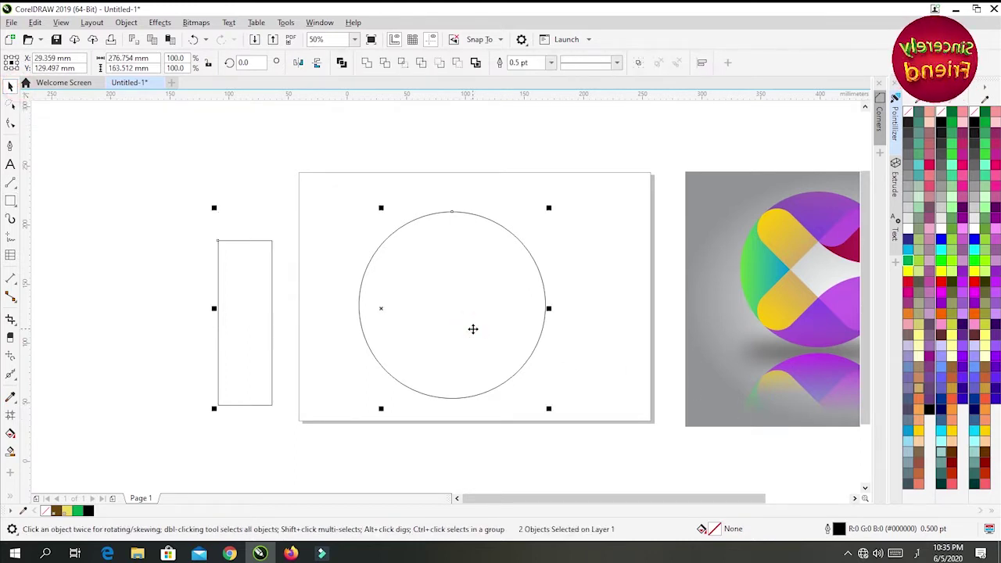
{"action": "key", "text": "c"}
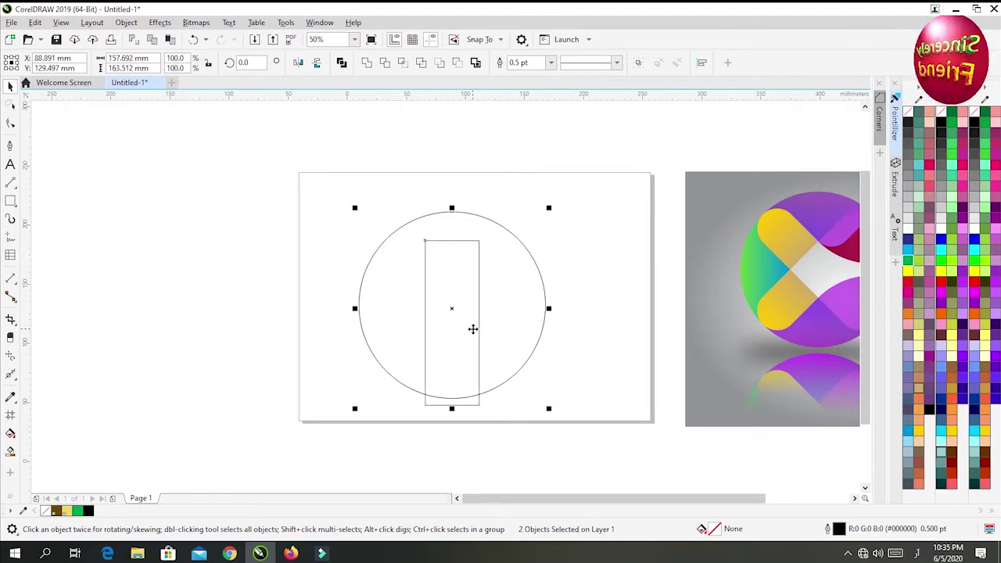
{"action": "key", "text": "e"}
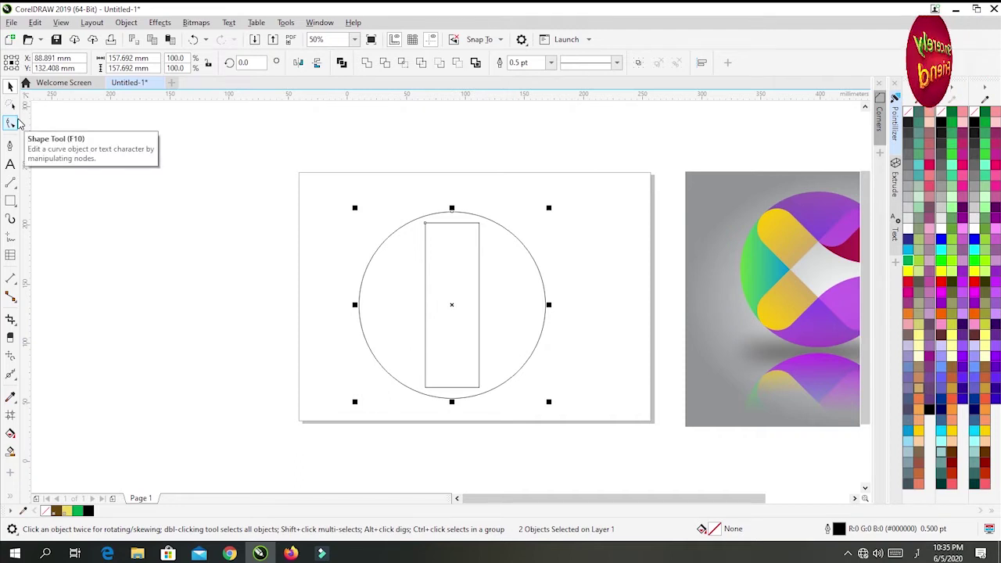
Round the rectangle's ends fully with corners of about 23 mm and stretch it symmetrically to the circle's full height, about 158 mm
{"action": "left_click", "coordinate": [11, 122]}
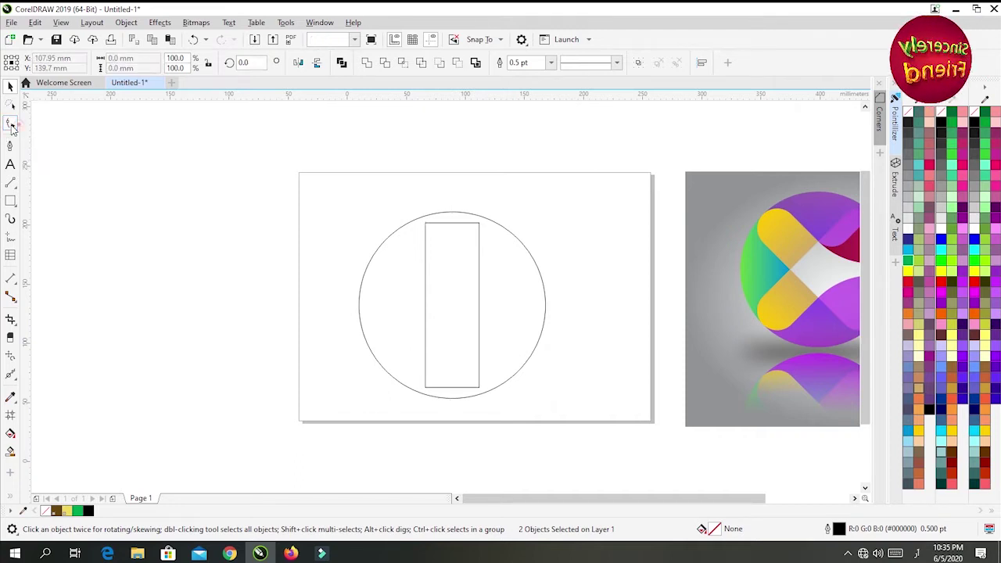
{"action": "left_click", "coordinate": [462, 267]}
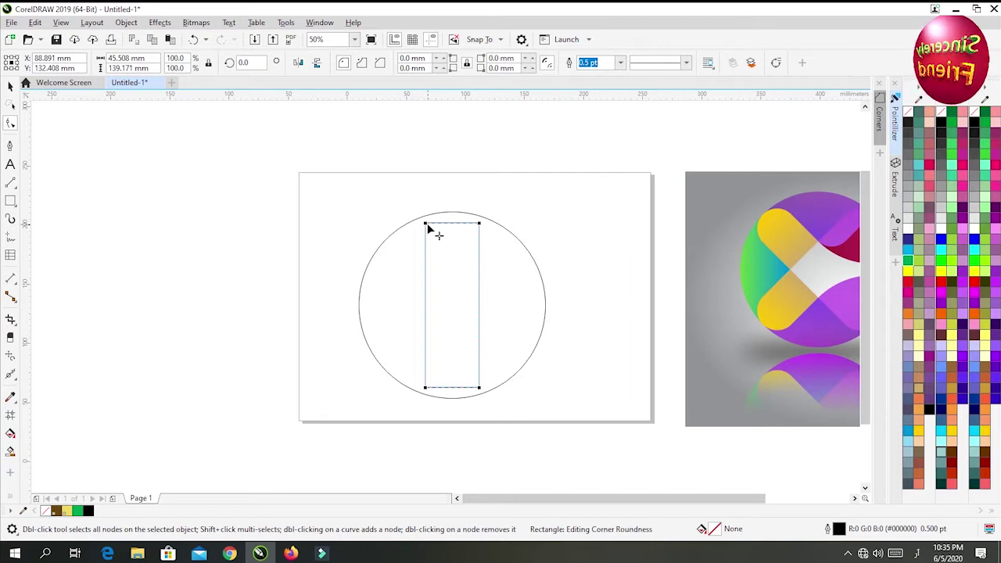
{"action": "left_click_drag", "start_coordinate": [429, 228], "coordinate": [451, 269]}
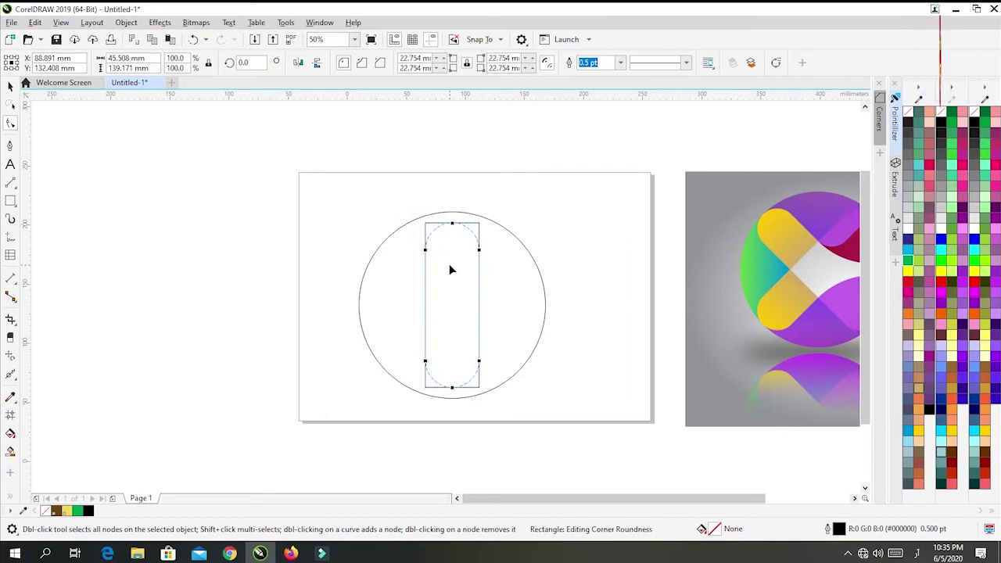
{"action": "left_click", "coordinate": [10, 86]}
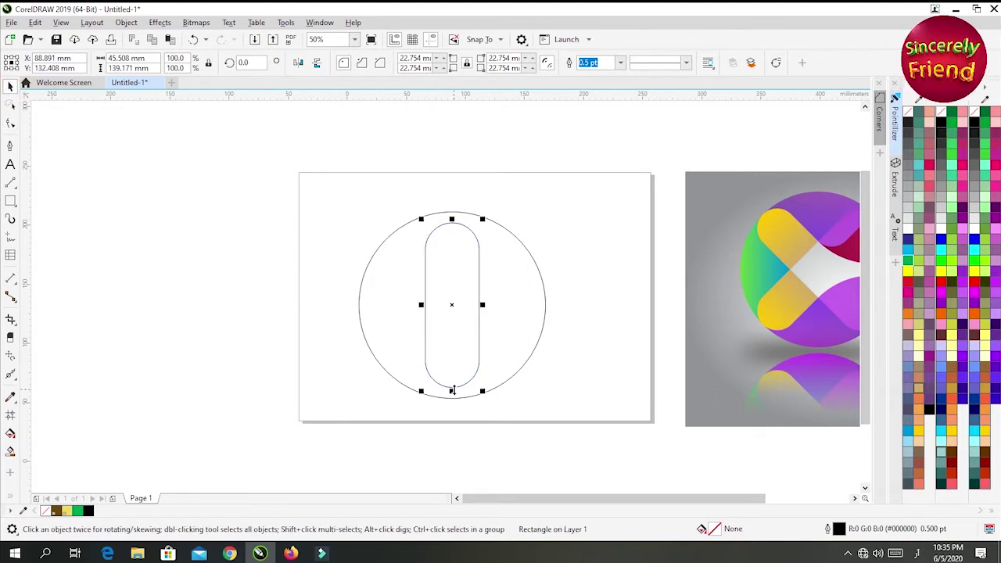
{"action": "left_click_drag", "start_coordinate": [452, 391], "coordinate": [451, 398]}
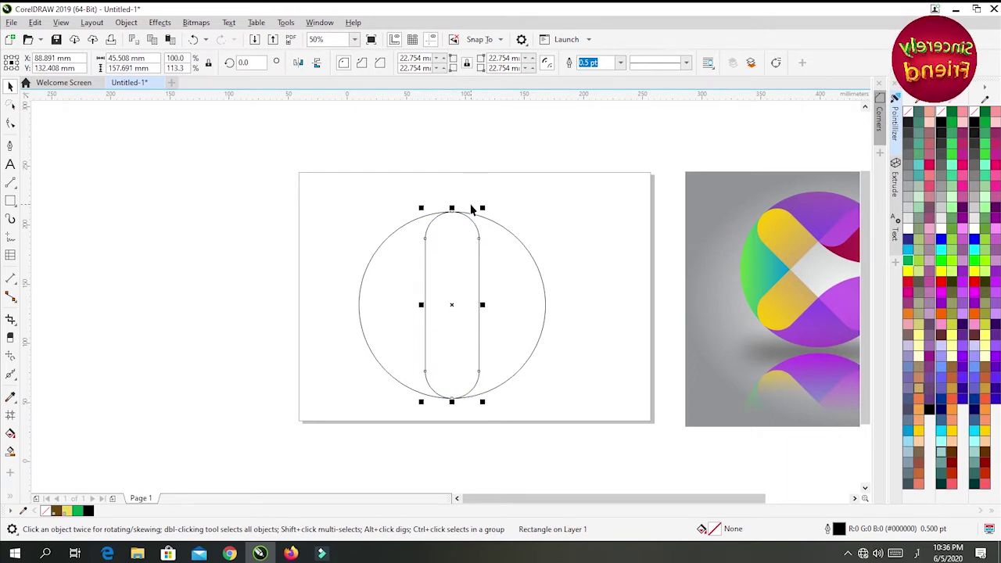
Create a copy of the rounded bar rotated 90 degrees about its centre, forming a cross inside the circle
{"action": "left_click", "coordinate": [450, 317]}
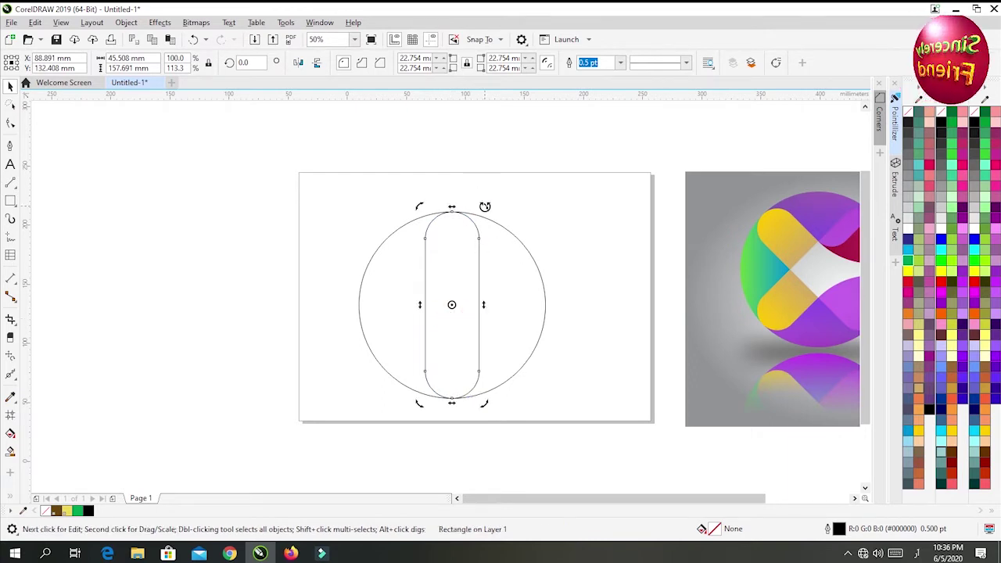
{"action": "left_click_drag", "start_coordinate": [485, 207], "coordinate": [553, 330]}
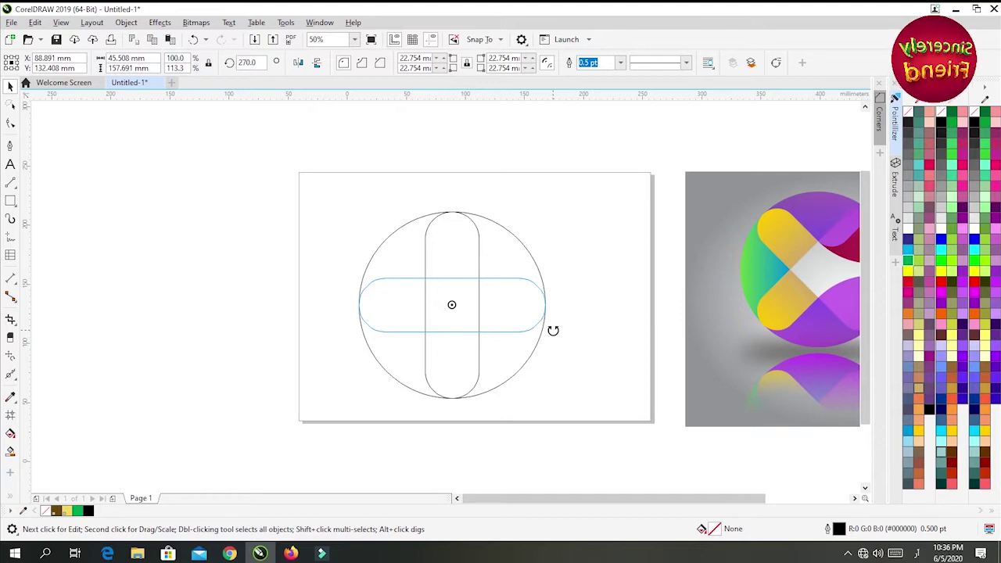
{"action": "left_click_drag", "start_coordinate": [553, 330], "coordinate": [553, 333]}
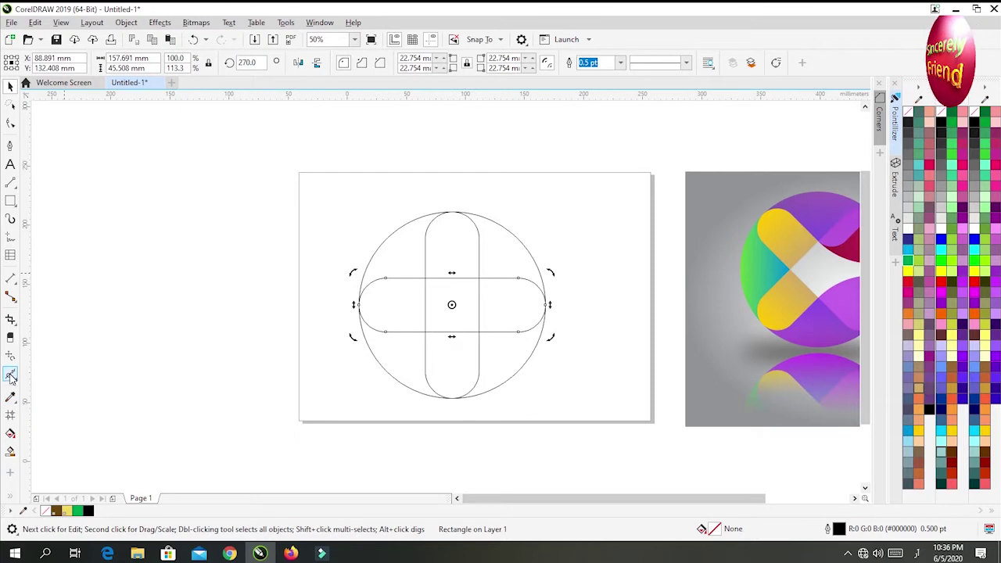
Smart-fill the lower-left, upper-left and lower-right circle segments and the left, bottom and top bar arms in yellow without outline
{"action": "left_click", "coordinate": [10, 451]}
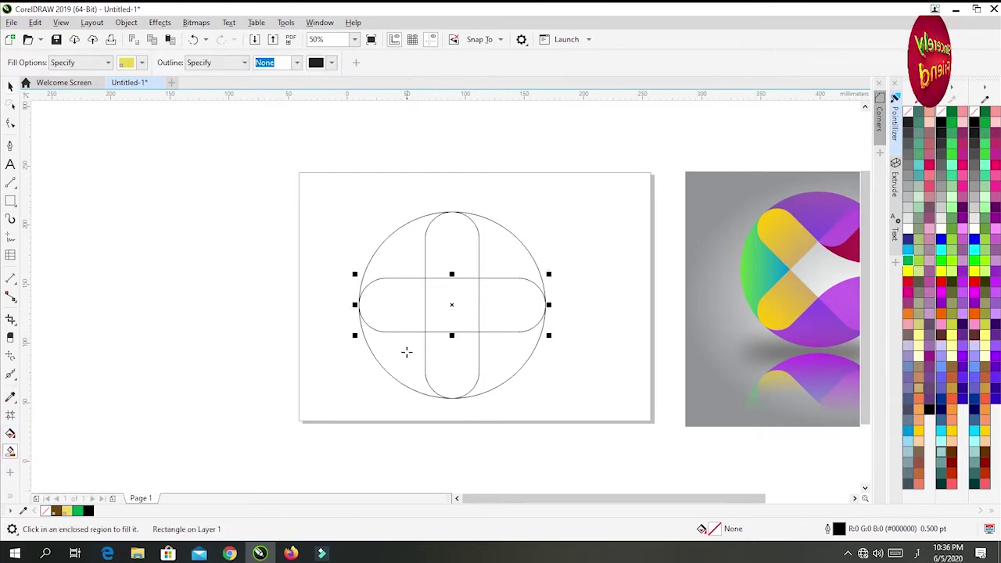
{"action": "left_click", "coordinate": [405, 352]}
{"action": "left_click", "coordinate": [405, 260]}
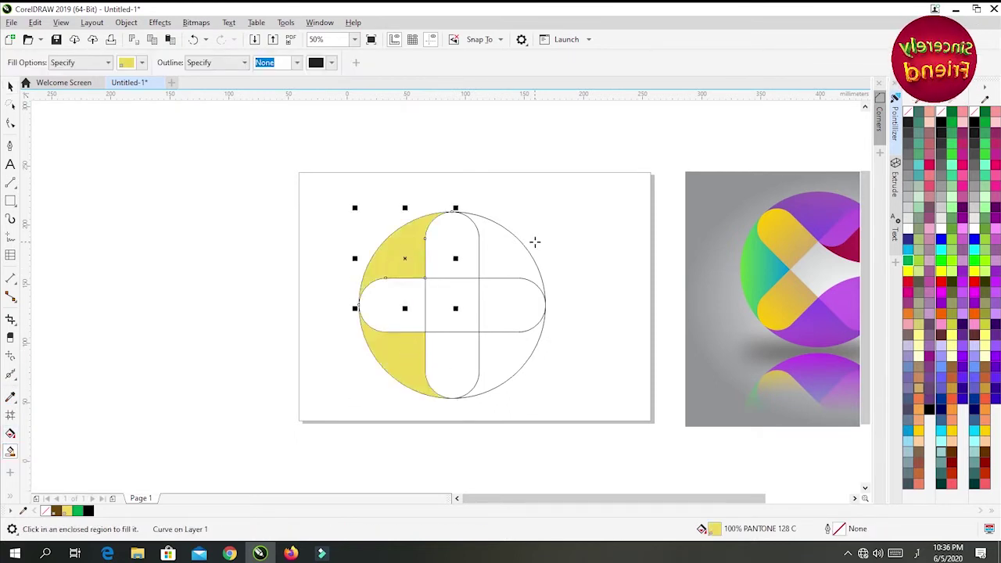
{"action": "left_click", "coordinate": [510, 347]}
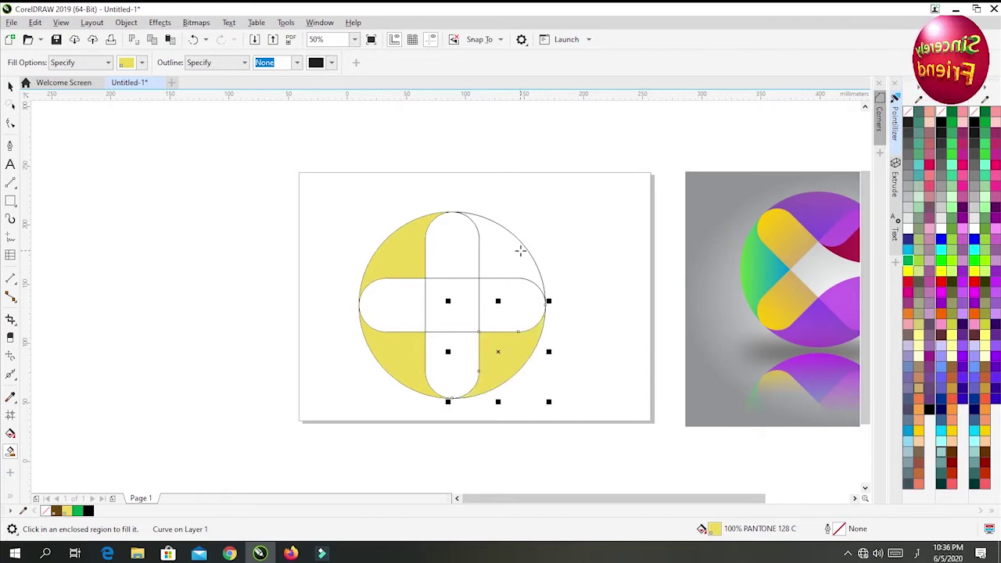
{"action": "left_click", "coordinate": [404, 300]}
{"action": "left_click", "coordinate": [446, 356]}
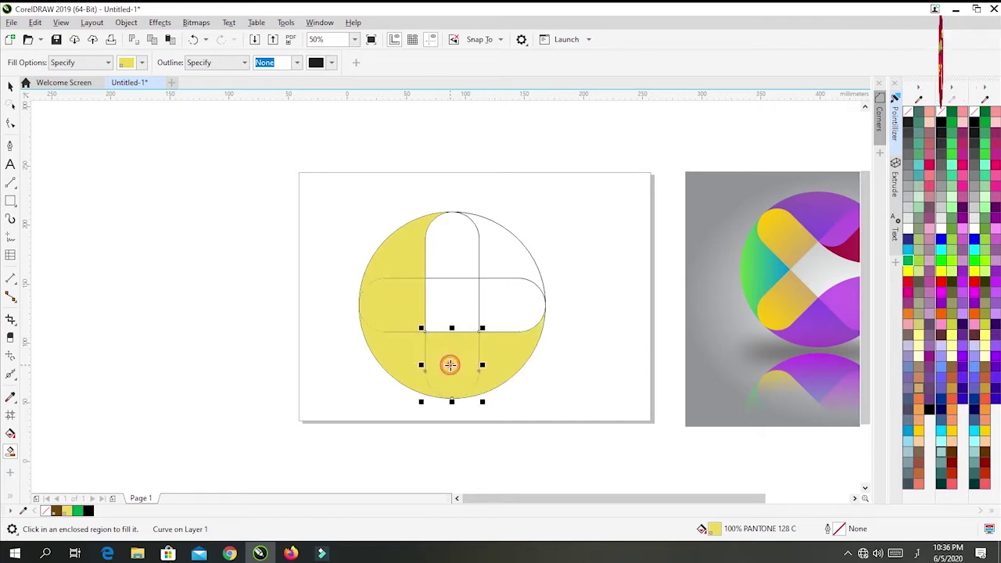
{"action": "left_click", "coordinate": [462, 251]}
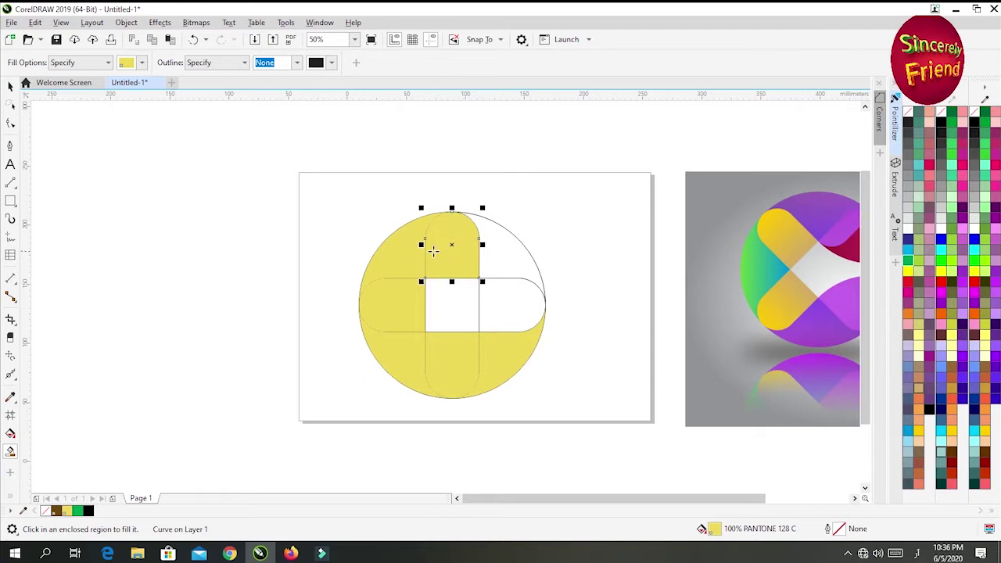
Rotate the circle, bars and all filled pieces together 45 degrees clockwise
{"action": "left_click", "coordinate": [10, 86]}
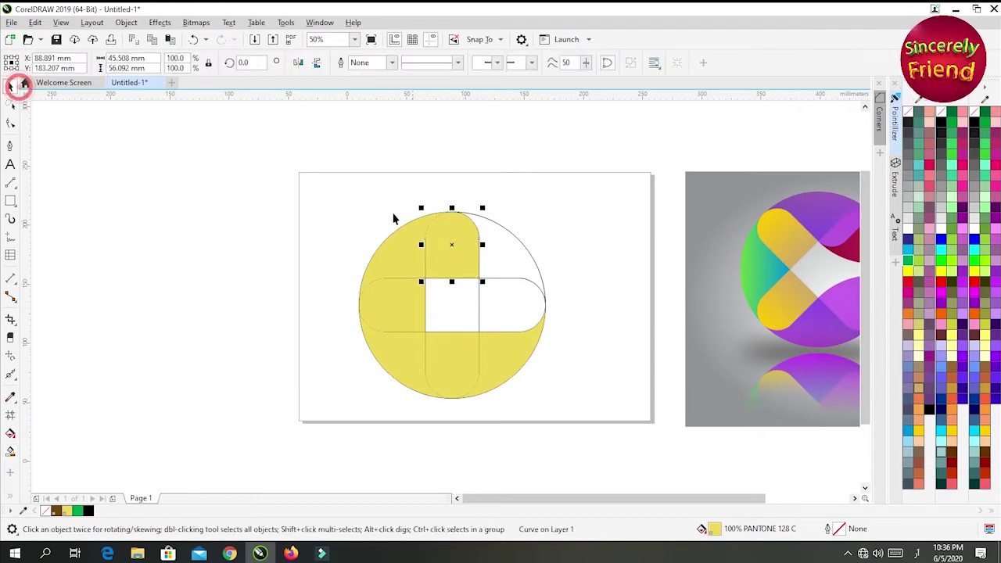
{"action": "left_click_drag", "start_coordinate": [338, 190], "coordinate": [587, 414]}
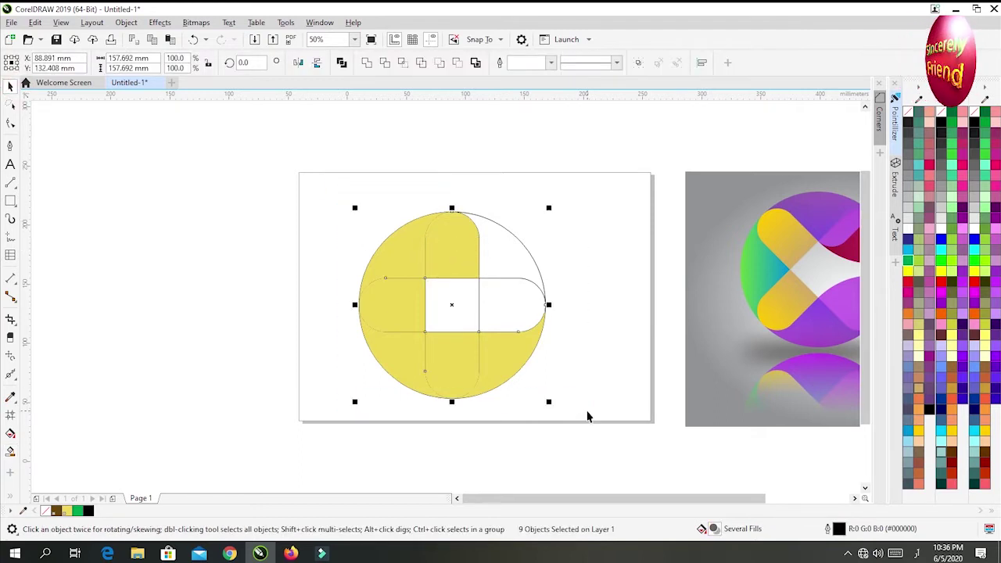
{"action": "left_click", "coordinate": [451, 304]}
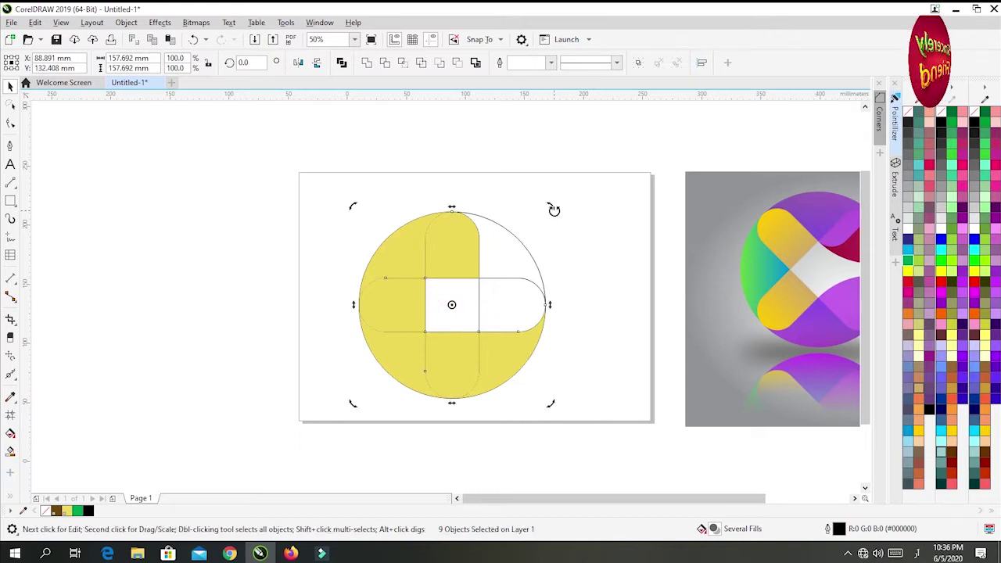
{"action": "left_click_drag", "start_coordinate": [554, 210], "coordinate": [585, 315]}
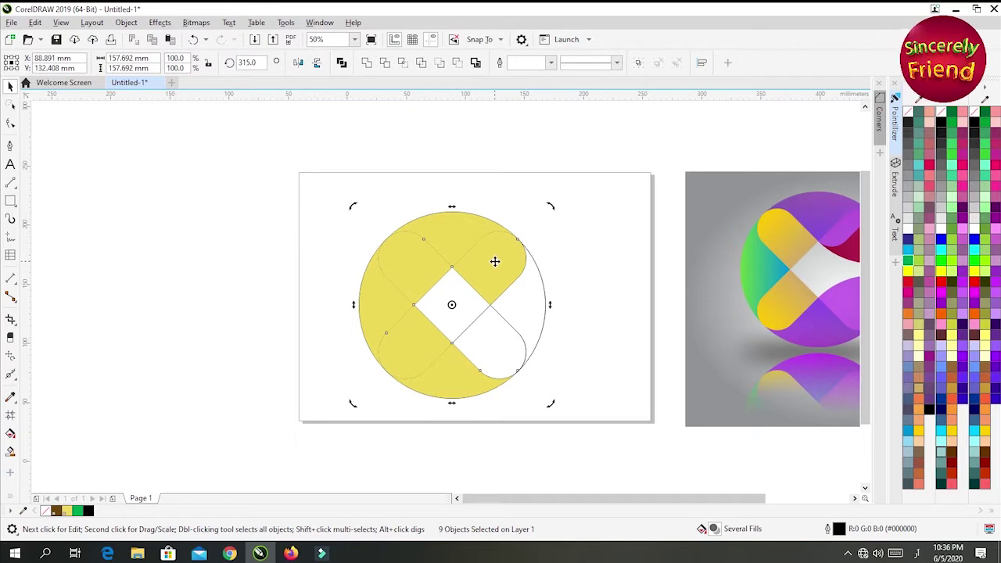
Delete the yellow filled arm at the upper right of the circle
{"action": "left_click", "coordinate": [610, 202]}
{"action": "left_click", "coordinate": [490, 271]}
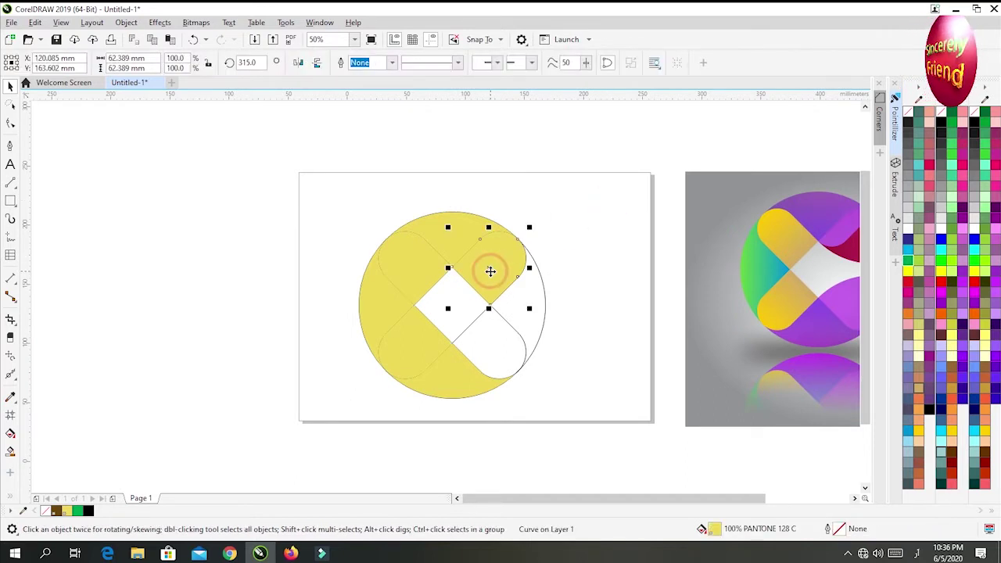
{"action": "key", "text": "Delete"}
Move the five yellow pieces out of the circle and bar outlines to the empty area left of the page, keeping their arrangement
{"action": "left_click", "coordinate": [498, 310]}
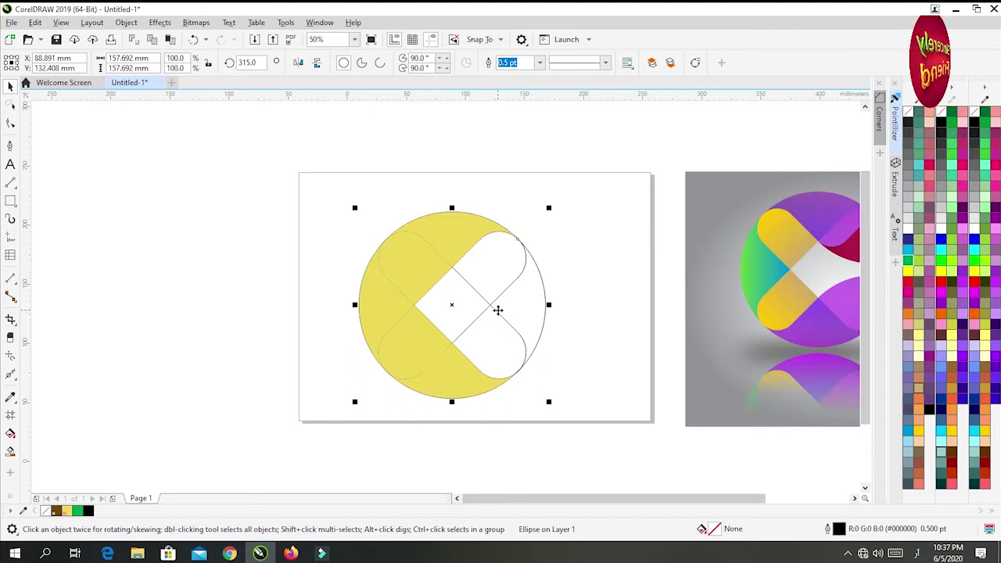
{"action": "left_click", "coordinate": [526, 197]}
{"action": "left_click_drag", "start_coordinate": [466, 238], "coordinate": [245, 228]}
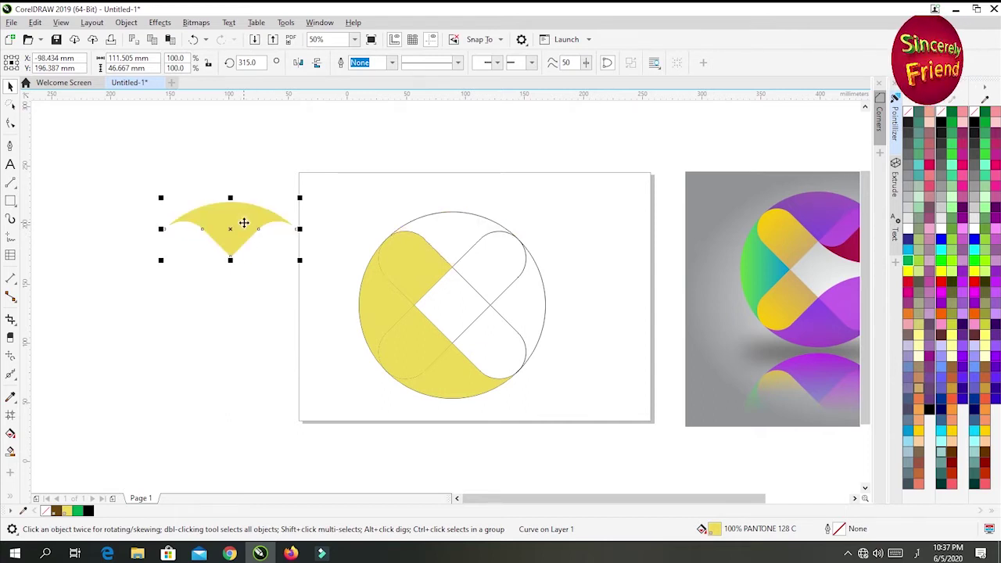
{"action": "left_click", "coordinate": [430, 272]}
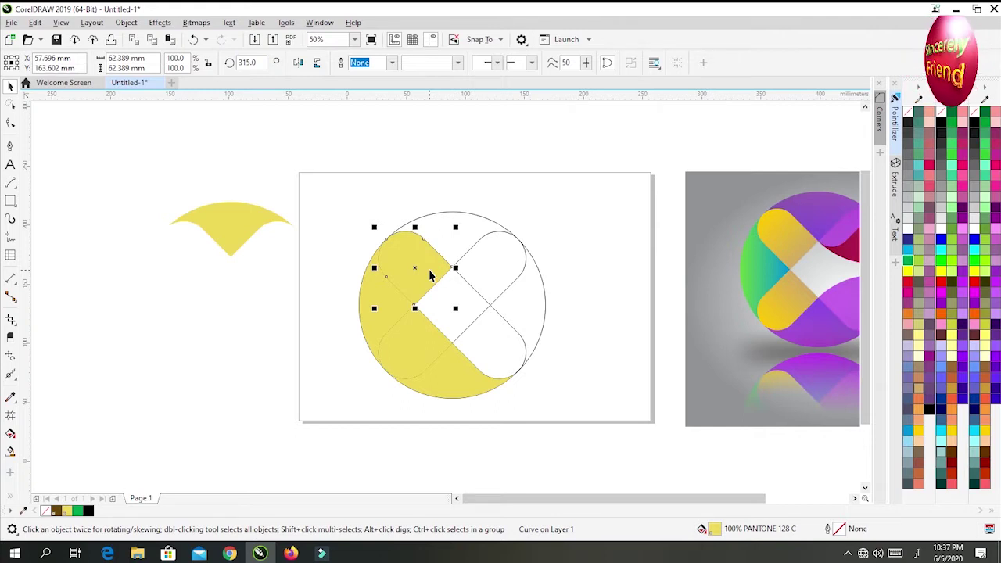
{"action": "key", "text": "ctrl+r"}
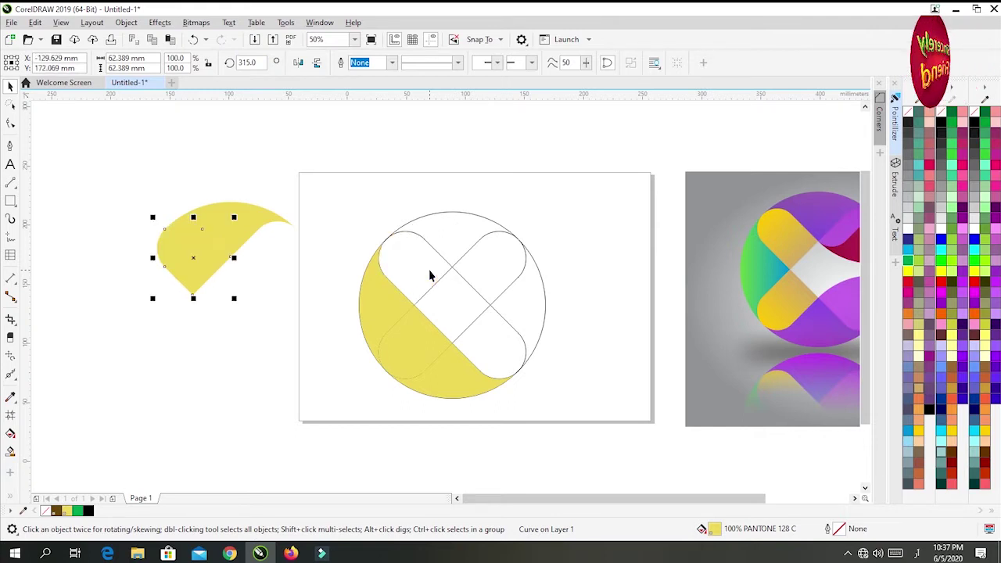
{"action": "left_click", "coordinate": [391, 311]}
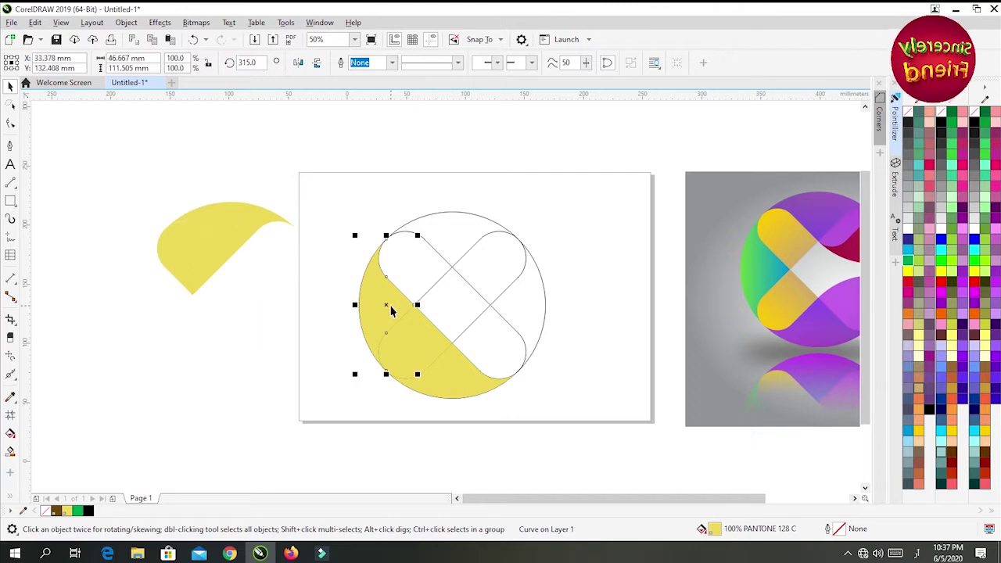
{"action": "key", "text": "ctrl+r"}
{"action": "left_click", "coordinate": [396, 356]}
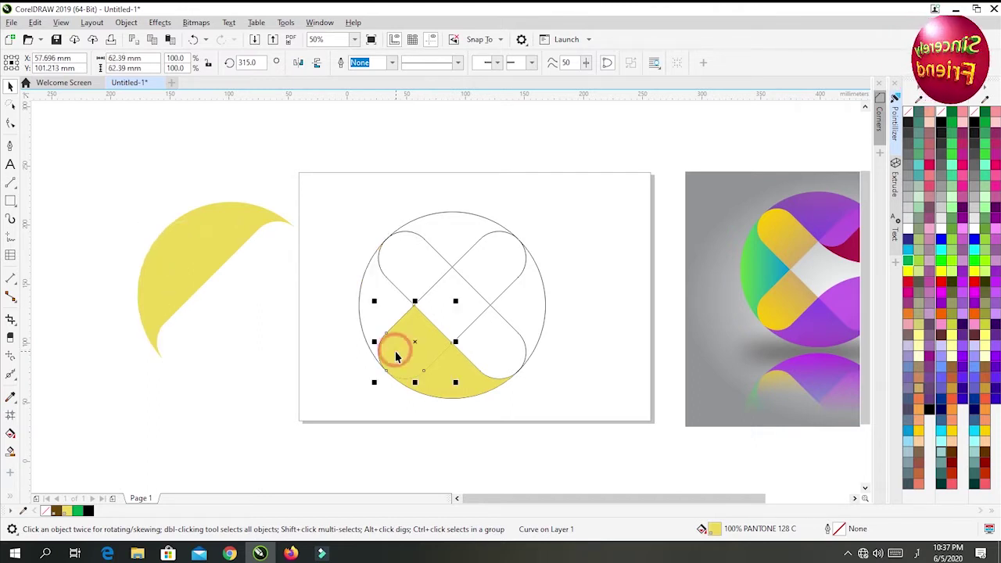
{"action": "key", "text": "ctrl+r"}
{"action": "left_click", "coordinate": [461, 389]}
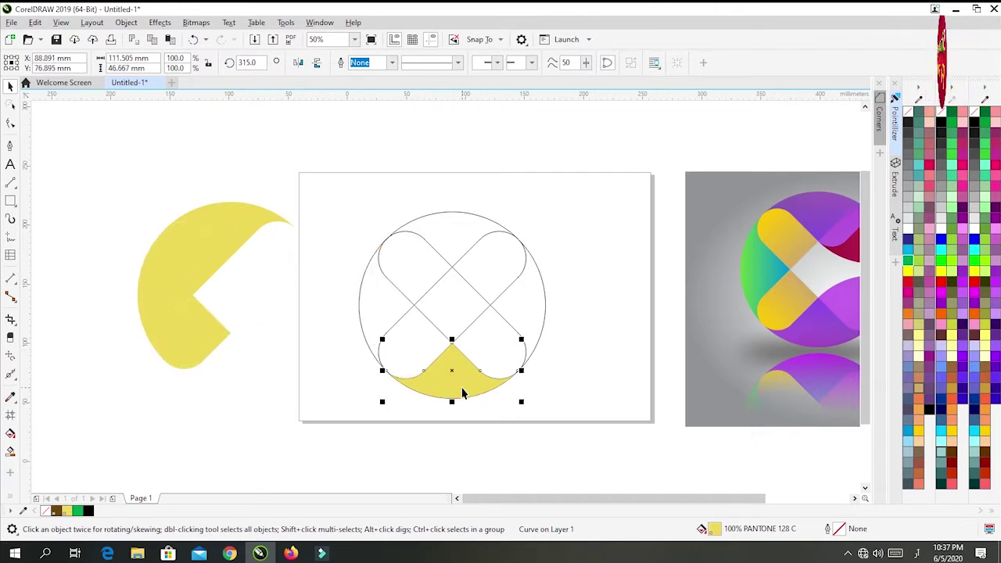
{"action": "key", "text": "ctrl+r"}
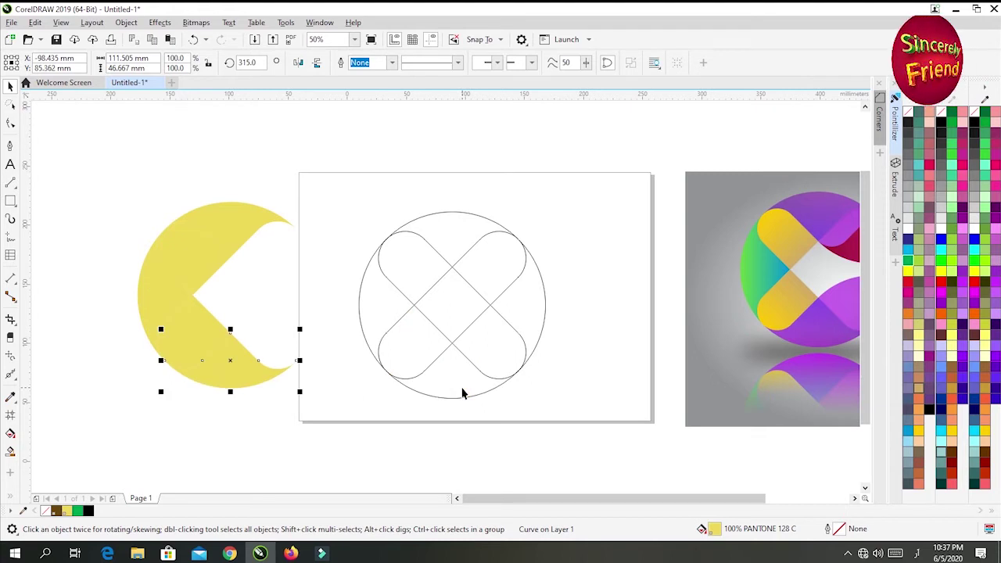
Delete the circle and crossed bar outlines, and move the five yellow pieces together onto the page
{"action": "left_click_drag", "start_coordinate": [346, 201], "coordinate": [561, 421]}
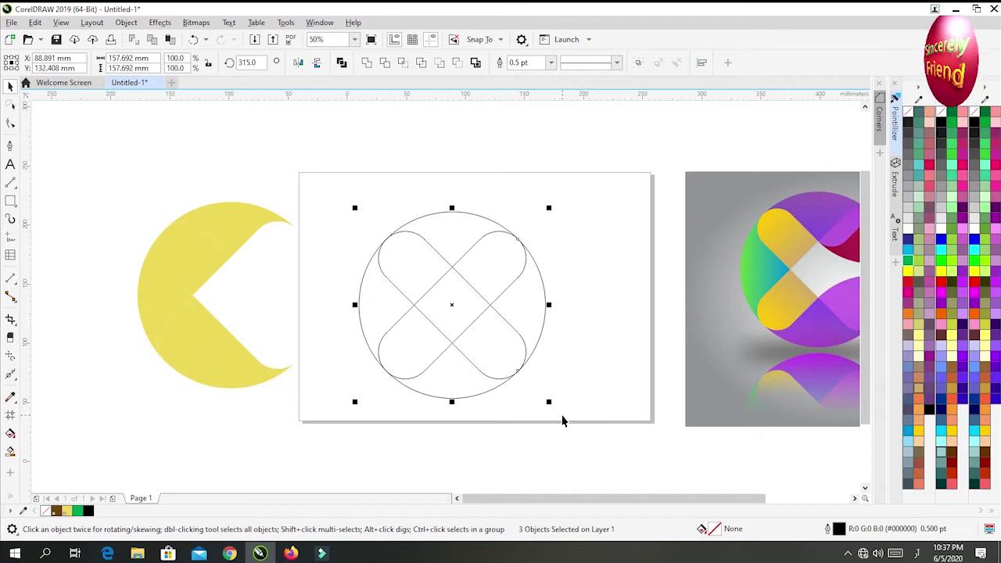
{"action": "key", "text": "Delete"}
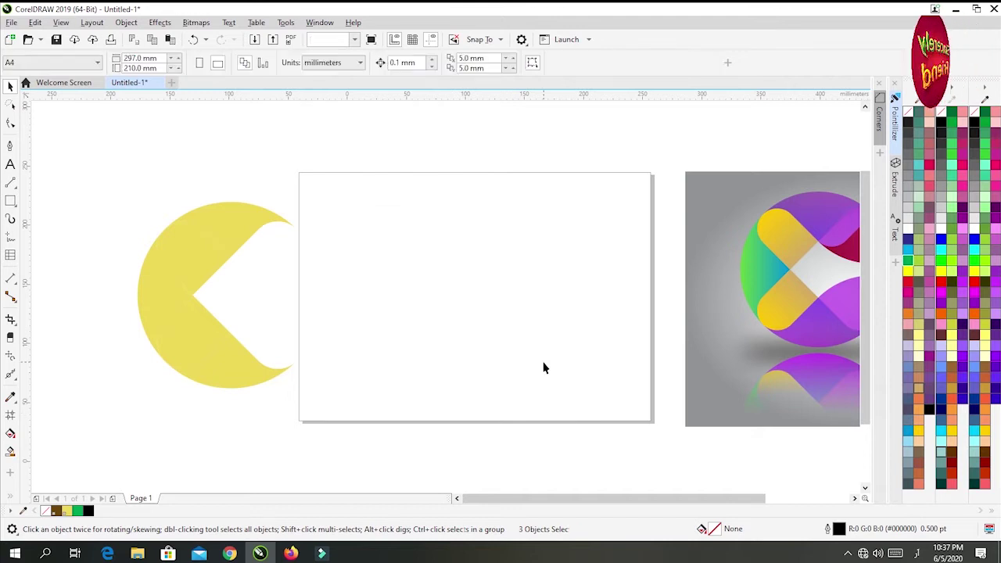
{"action": "left_click_drag", "start_coordinate": [90, 159], "coordinate": [339, 427]}
{"action": "left_click_drag", "start_coordinate": [196, 286], "coordinate": [388, 281]}
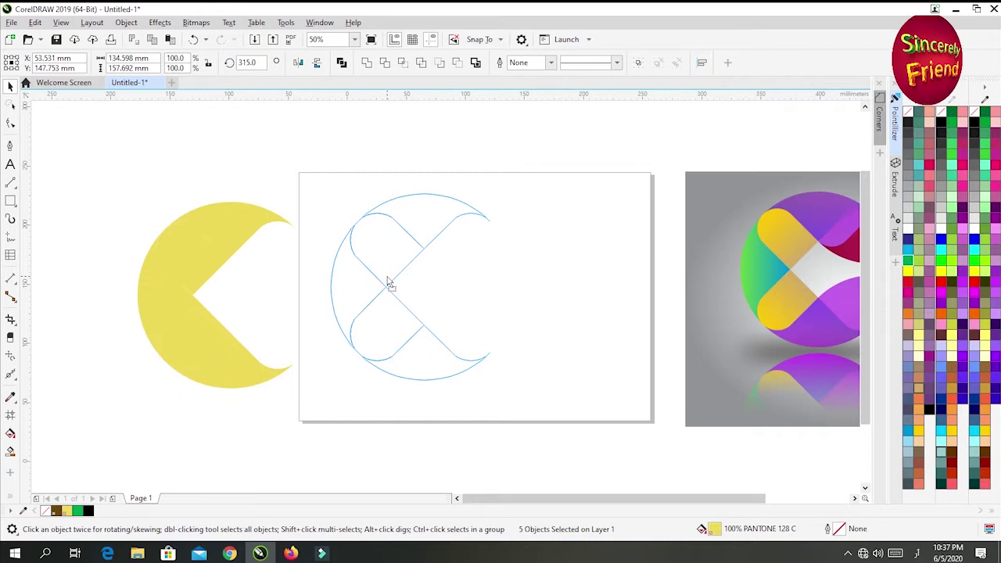
{"action": "left_click_drag", "start_coordinate": [389, 284], "coordinate": [387, 279]}
{"action": "left_click", "coordinate": [548, 239]}
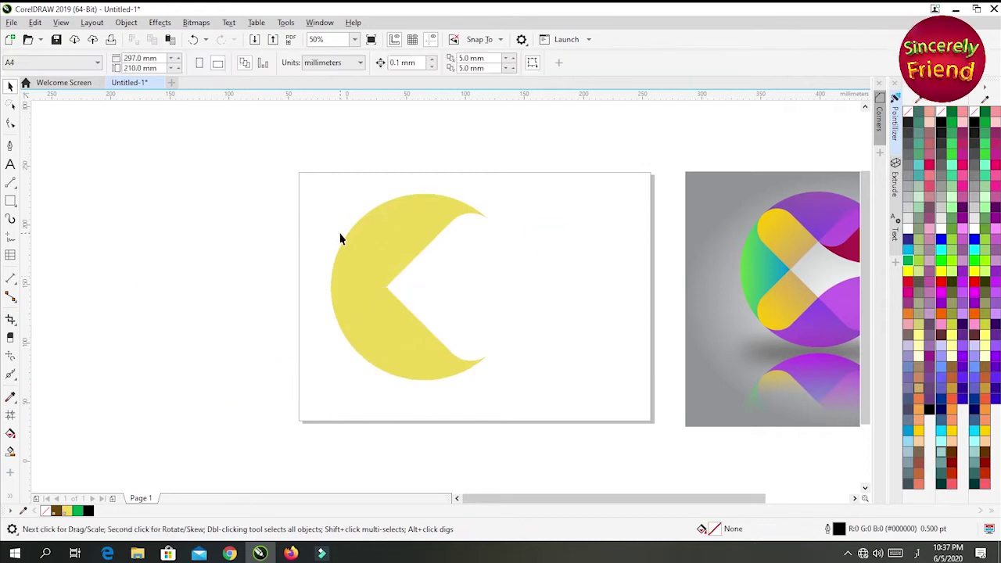
{"action": "left_click", "coordinate": [375, 243]}
{"action": "left_click", "coordinate": [432, 222]}
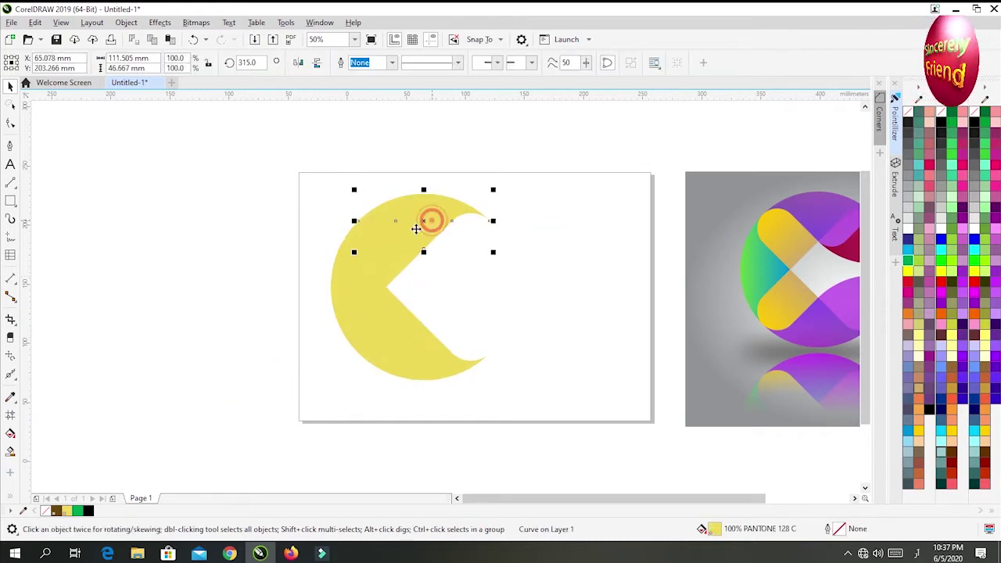
{"action": "left_click", "coordinate": [395, 313]}
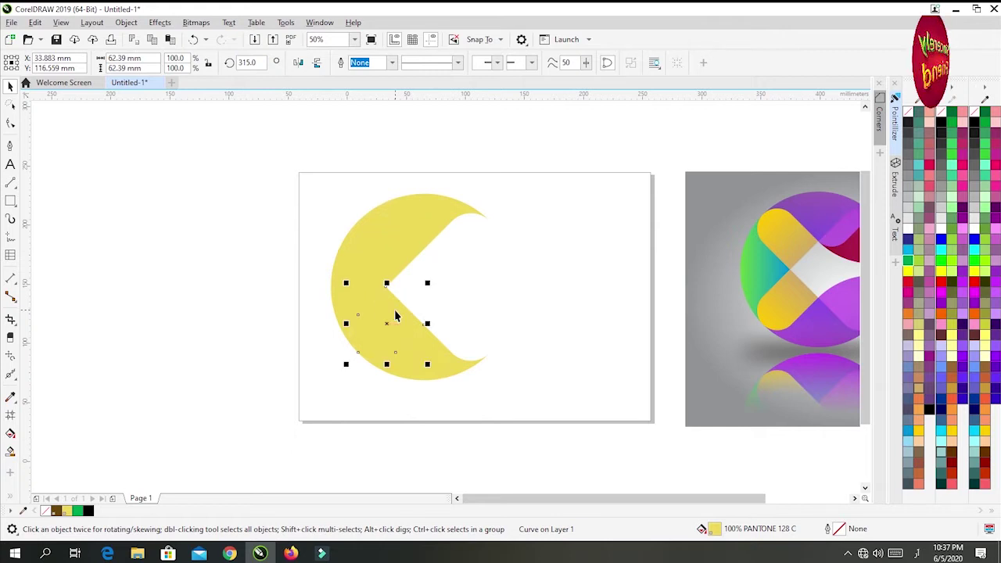
{"action": "left_click", "coordinate": [426, 227]}
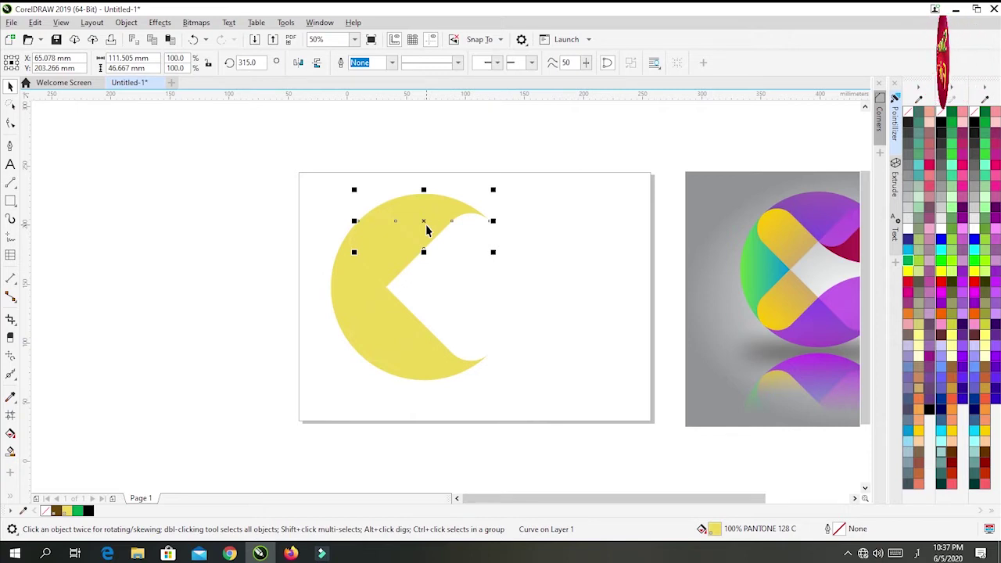
Apply a yellow-to-red linear fountain fill to the upper arm, running from its rounded end to its inner edge
{"action": "left_click", "coordinate": [376, 247]}
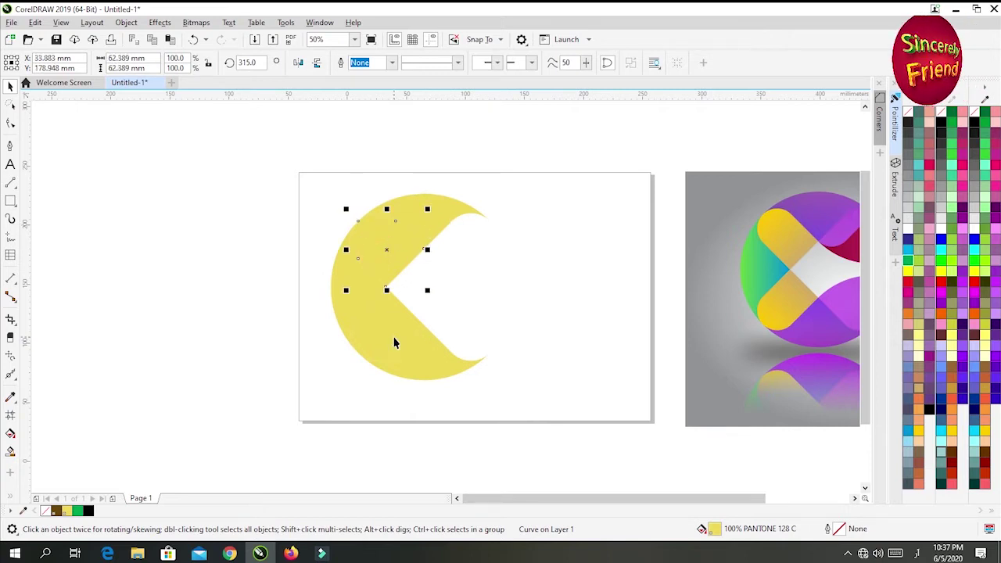
{"action": "left_click", "coordinate": [10, 433]}
{"action": "left_click_drag", "start_coordinate": [356, 223], "coordinate": [405, 275]}
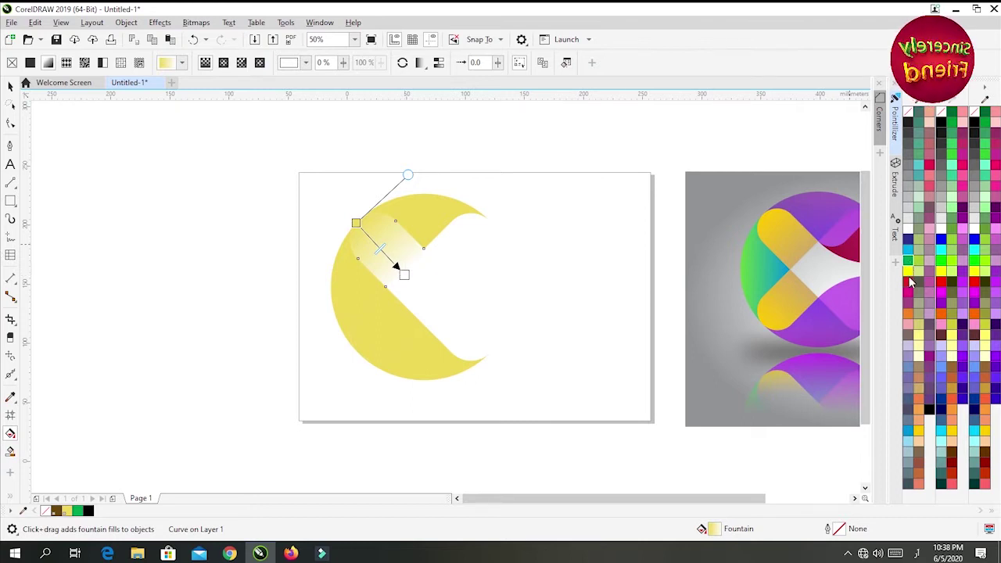
{"action": "left_click_drag", "start_coordinate": [908, 281], "coordinate": [404, 273]}
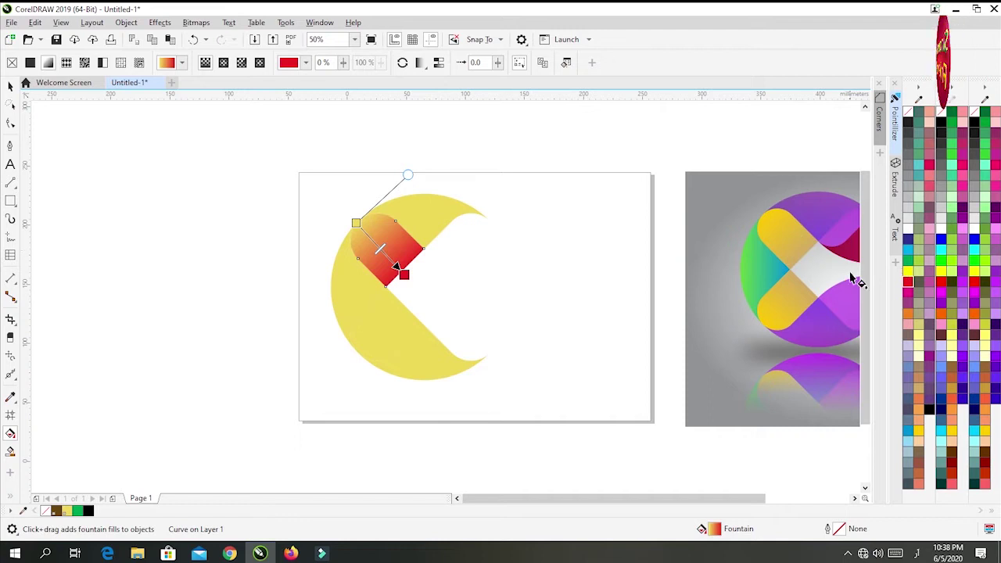
Give the lower arm a yellow-to-red linear fountain fill running from its rounded end to its inner edge
{"action": "left_click_drag", "start_coordinate": [355, 349], "coordinate": [406, 303]}
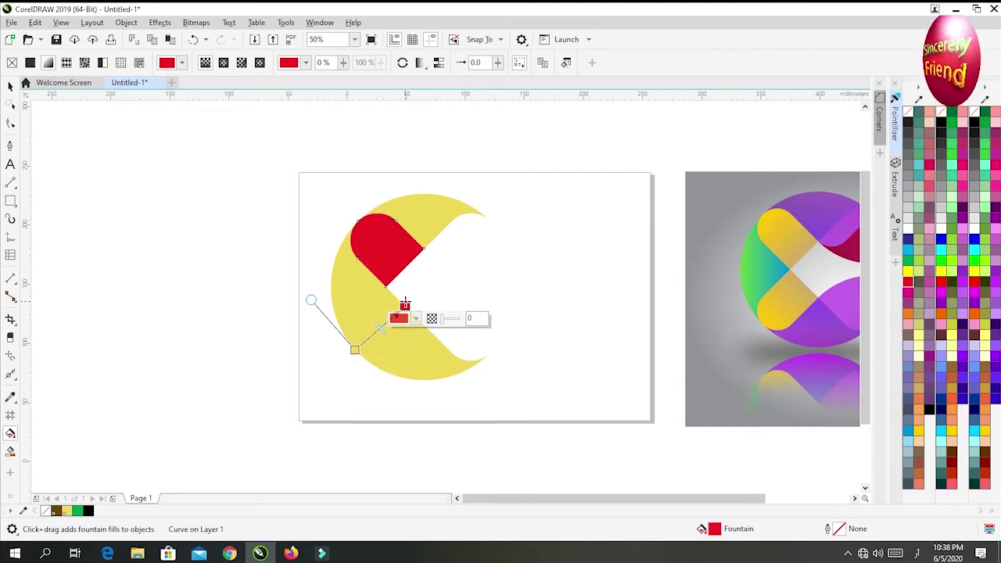
{"action": "key", "text": "ctrl+z"}
{"action": "left_click", "coordinate": [384, 328]}
{"action": "left_click_drag", "start_coordinate": [358, 352], "coordinate": [404, 305]}
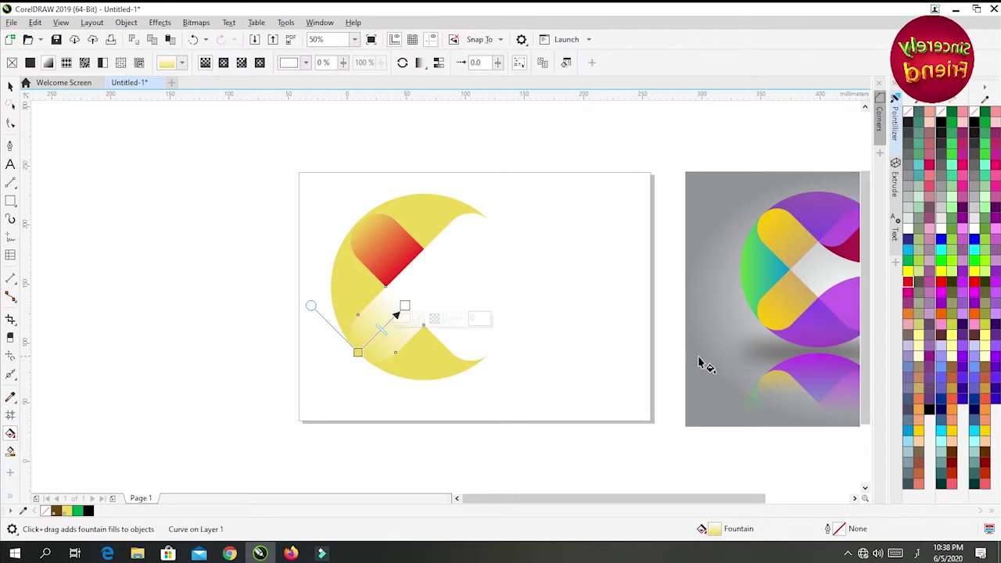
{"action": "left_click_drag", "start_coordinate": [907, 282], "coordinate": [405, 307]}
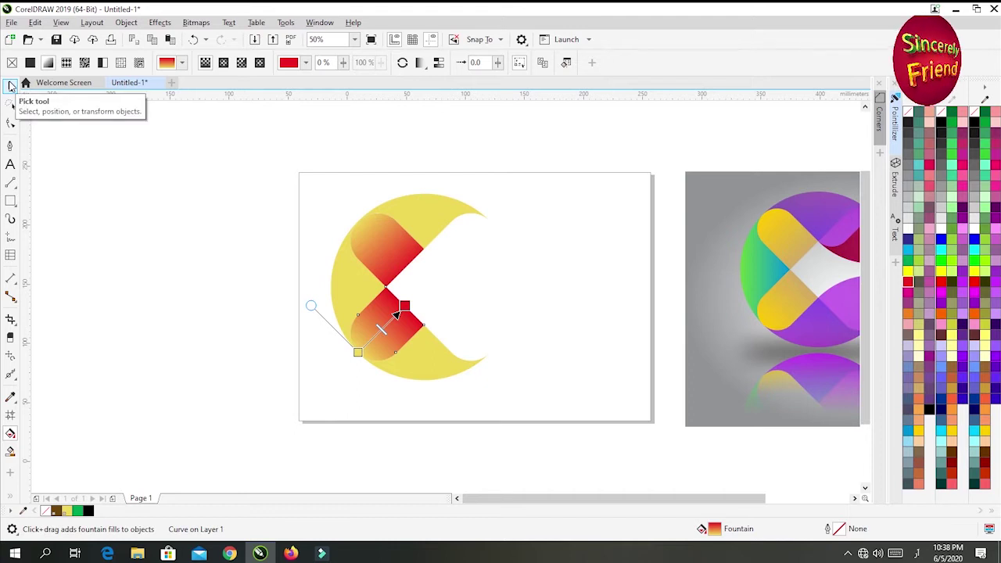
{"action": "left_click", "coordinate": [11, 85]}
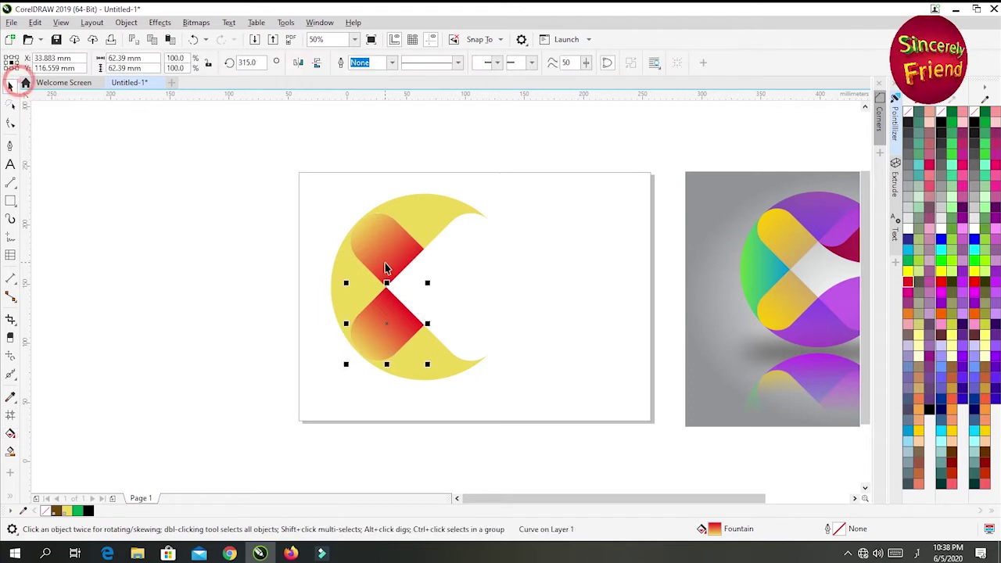
Place a copy of the bottom circle segment to the right of the arms and mirror it vertically
{"action": "left_click", "coordinate": [441, 369]}
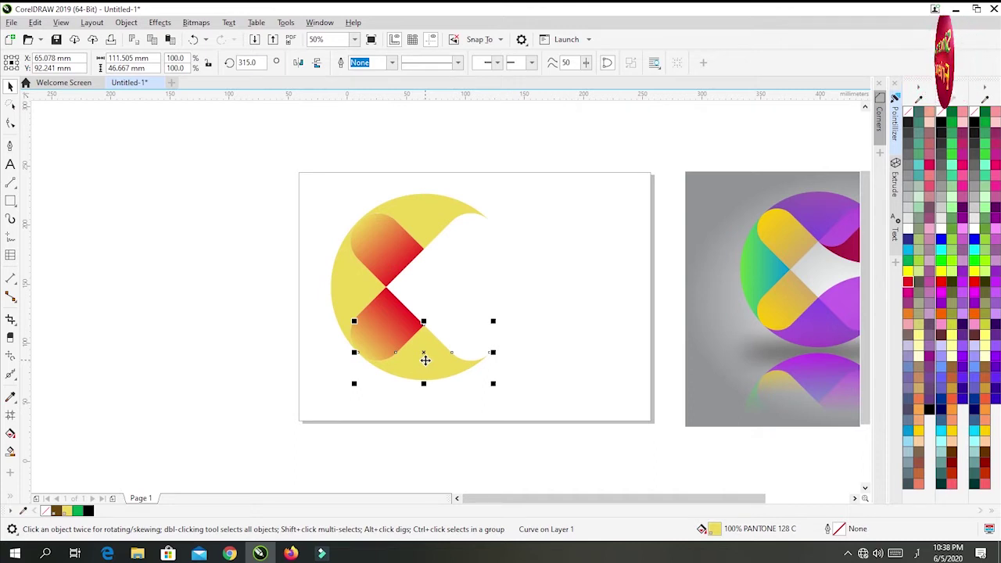
{"action": "left_click_drag", "start_coordinate": [423, 356], "coordinate": [532, 287]}
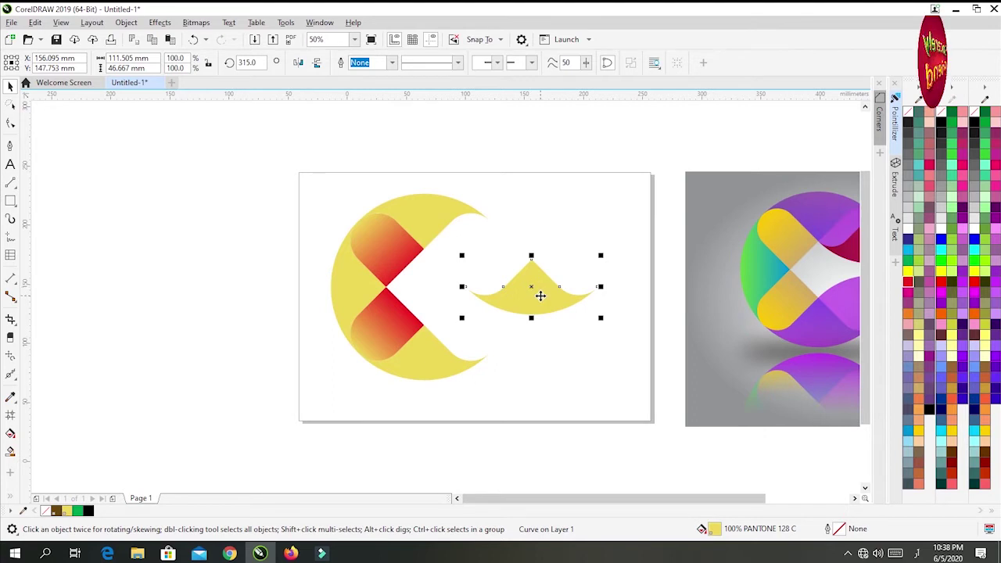
{"action": "left_click", "coordinate": [318, 66]}
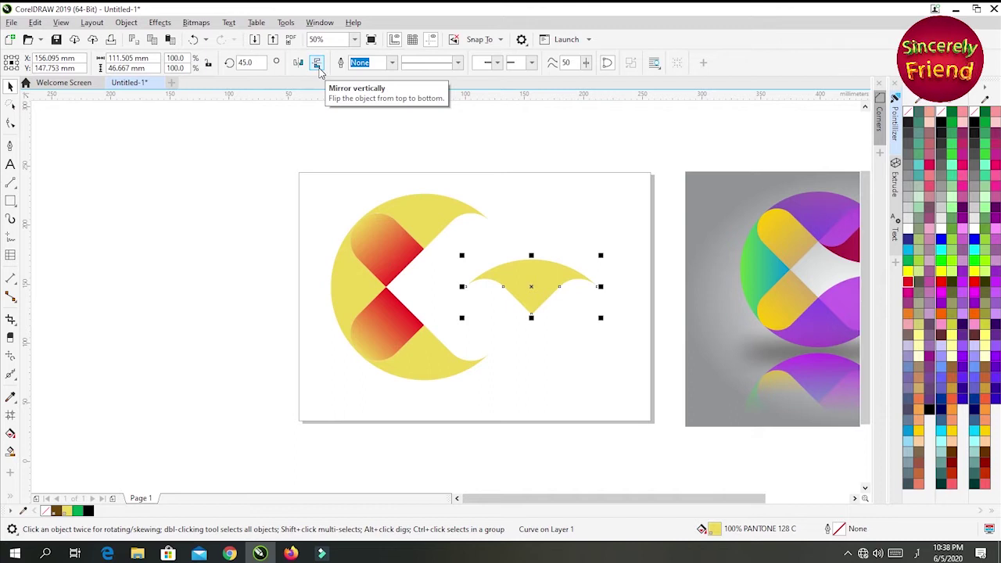
Position the mirrored copy so its left tip meets the lower arm's inner corner and its lower point meets the bottom segment's right tip
{"action": "left_click_drag", "start_coordinate": [529, 286], "coordinate": [485, 322]}
{"action": "scroll", "coordinate": [456, 341], "scroll_direction": "up", "scroll_amount": 6}
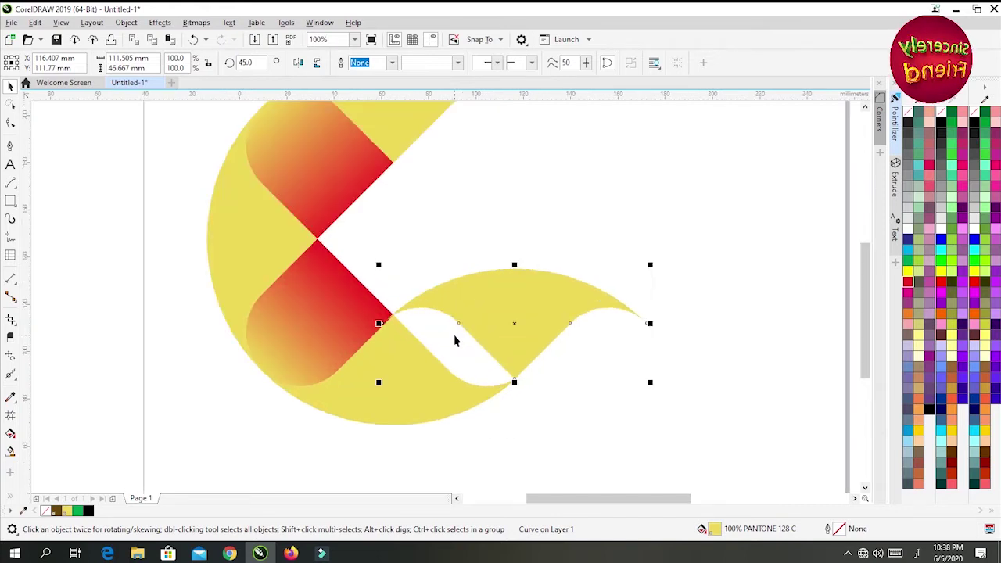
{"action": "scroll", "coordinate": [456, 341], "scroll_direction": "down", "scroll_amount": 2}
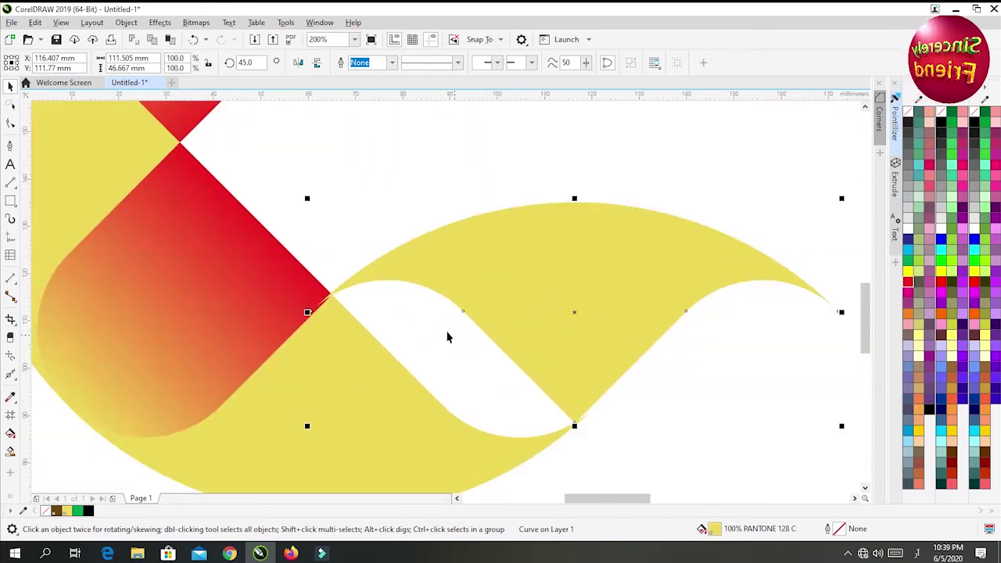
{"action": "mouse_move", "coordinate": [414, 270]}
{"action": "left_mouse_down"}
{"action": "mouse_move", "coordinate": [424, 279]}
{"action": "mouse_move", "coordinate": [420, 269]}
{"action": "left_mouse_up"}
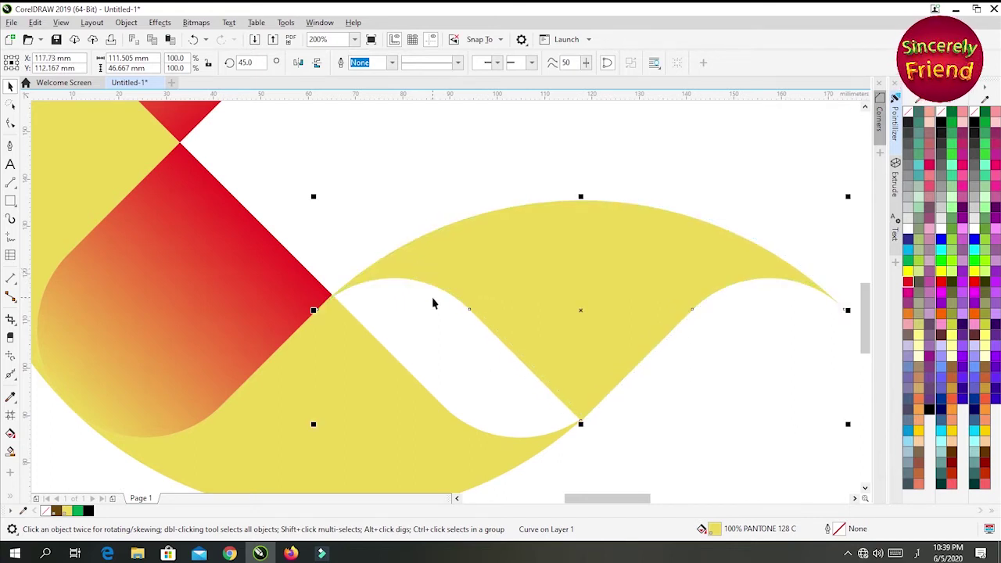
{"action": "scroll", "coordinate": [338, 291], "scroll_direction": "up", "scroll_amount": 3}
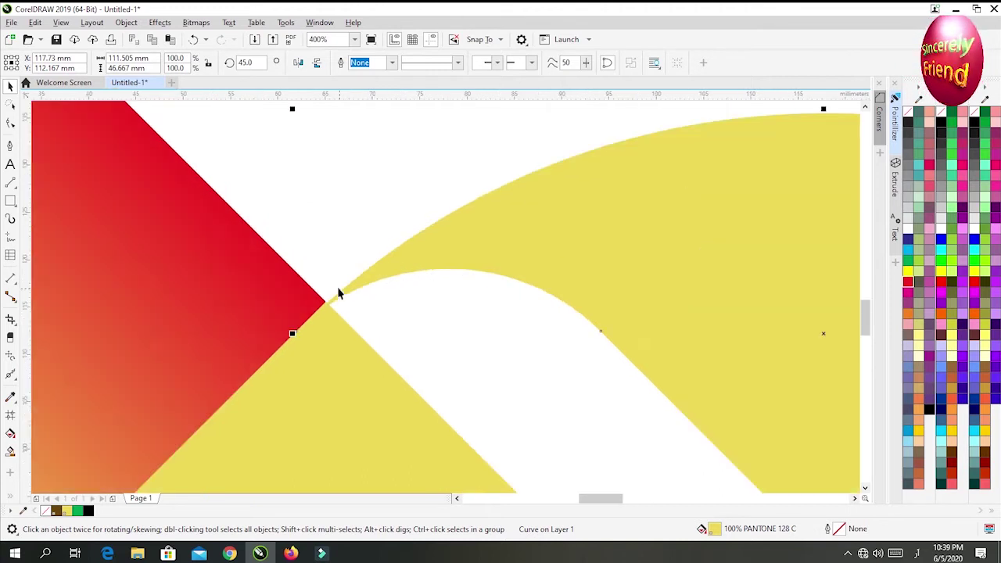
{"action": "scroll", "coordinate": [338, 292], "scroll_direction": "up", "scroll_amount": 1}
{"action": "left_click_drag", "start_coordinate": [357, 308], "coordinate": [422, 236]}
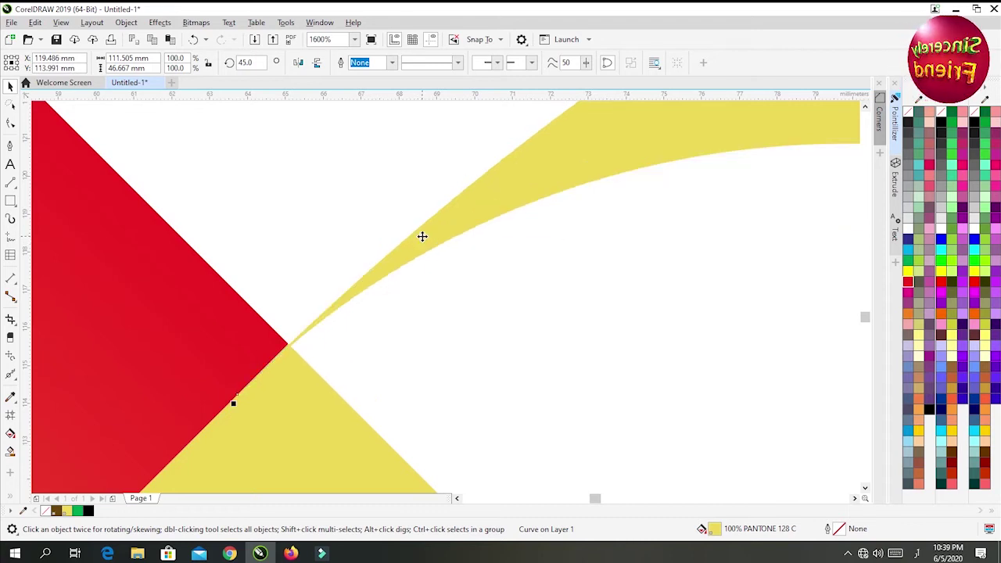
{"action": "scroll", "coordinate": [423, 236], "scroll_direction": "down", "scroll_amount": 5}
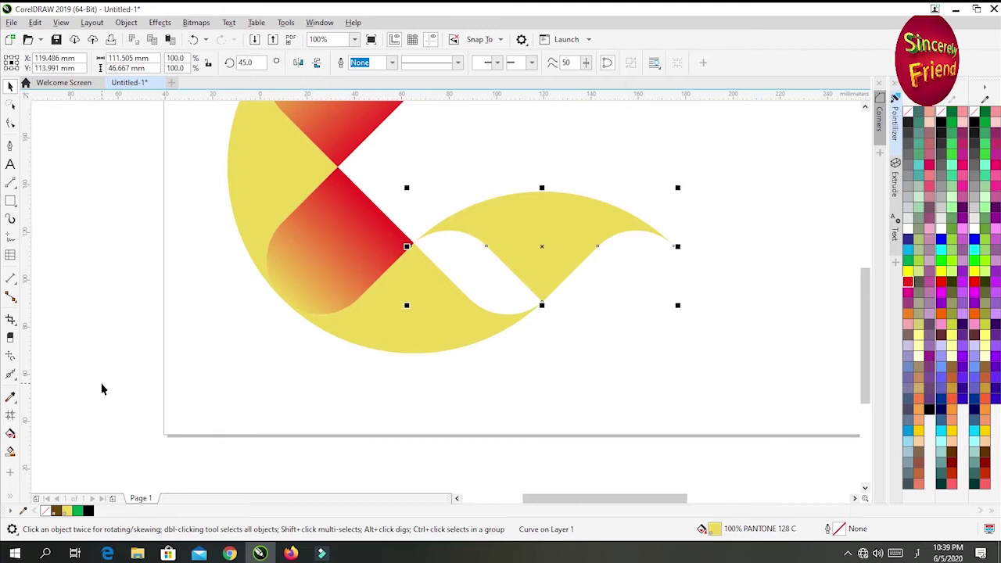
Smart-fill the enclosed gap between the bottom segment and its mirrored copy in yellow without outline
{"action": "left_click", "coordinate": [10, 451]}
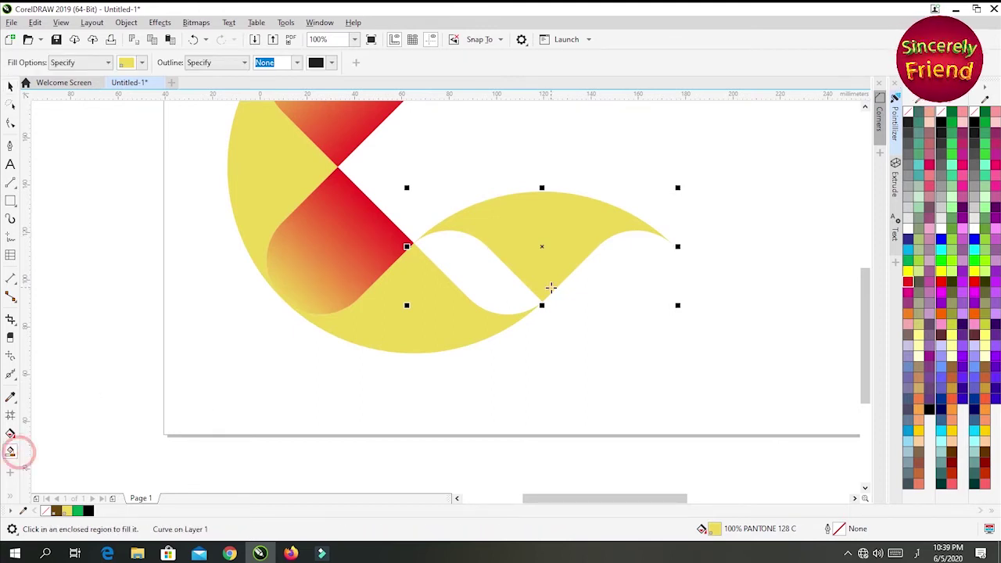
{"action": "left_click", "coordinate": [491, 284]}
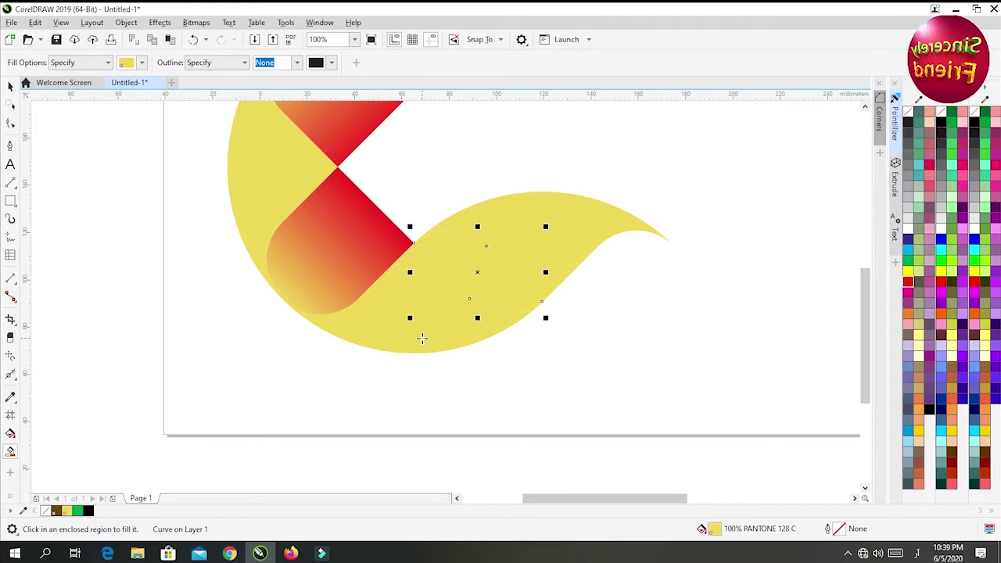
{"action": "left_click", "coordinate": [11, 86]}
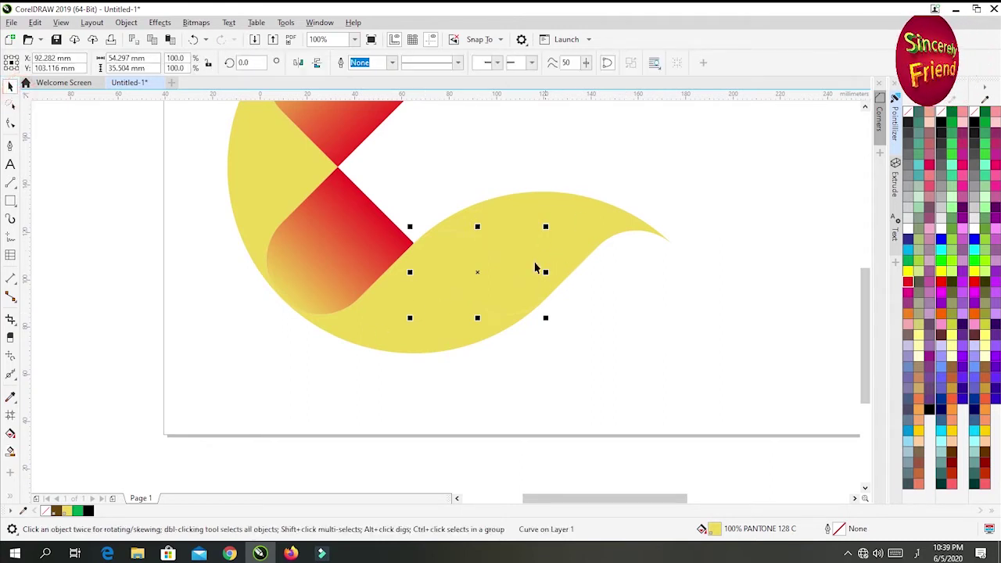
{"action": "left_click", "coordinate": [606, 299]}
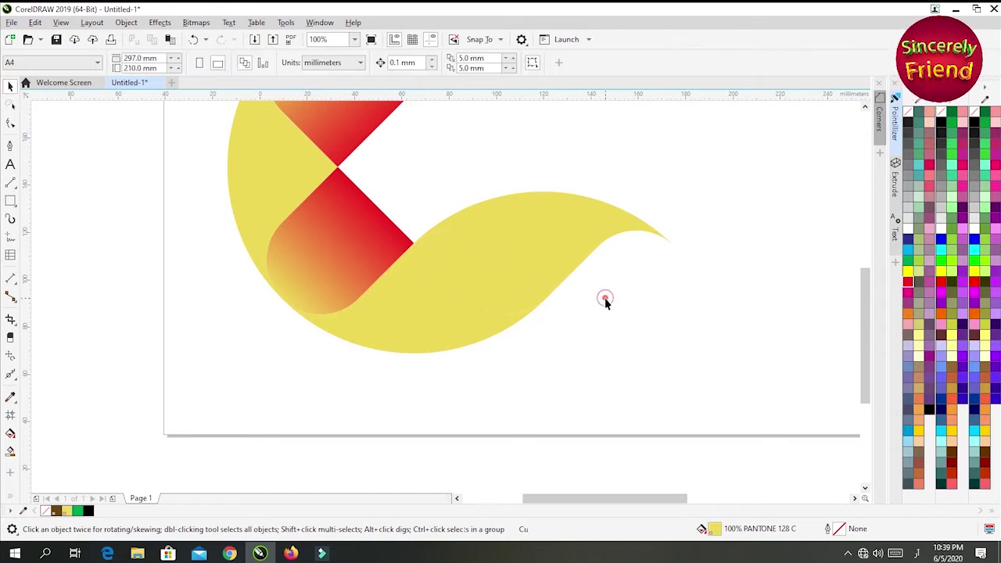
Weld the bottom circle segment, its mirrored copy and the yellow gap fill into one wave shape
{"action": "left_click", "coordinate": [559, 236]}
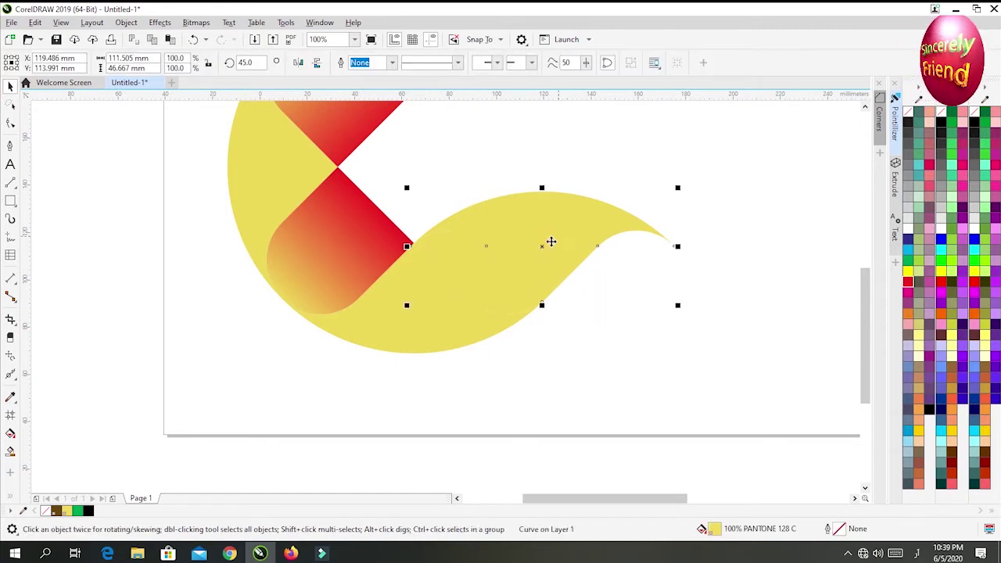
{"action": "left_click", "coordinate": [478, 272], "text": "shift"}
{"action": "left_click", "coordinate": [444, 308], "text": "shift"}
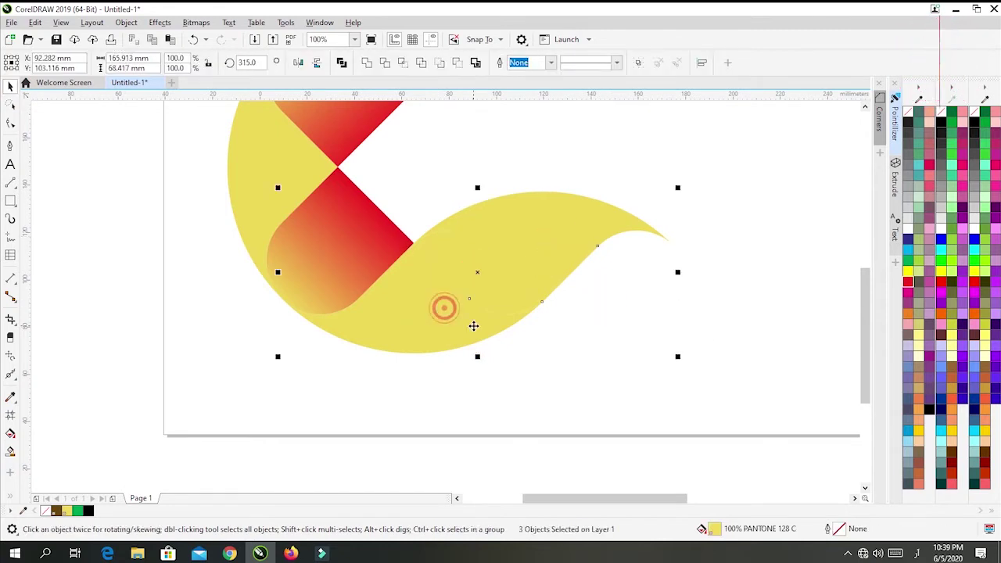
{"action": "left_click", "coordinate": [367, 66]}
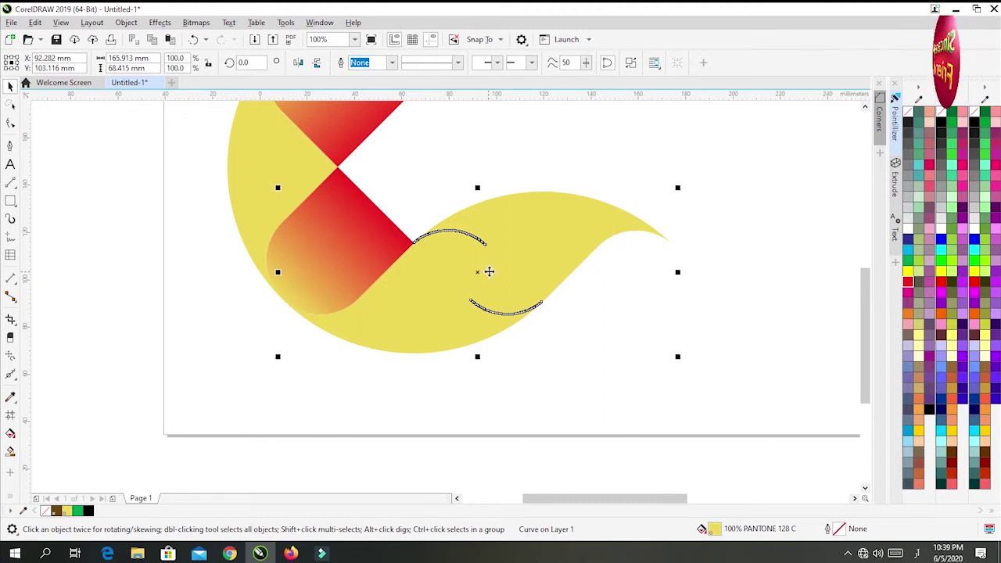
{"action": "left_click", "coordinate": [609, 335]}
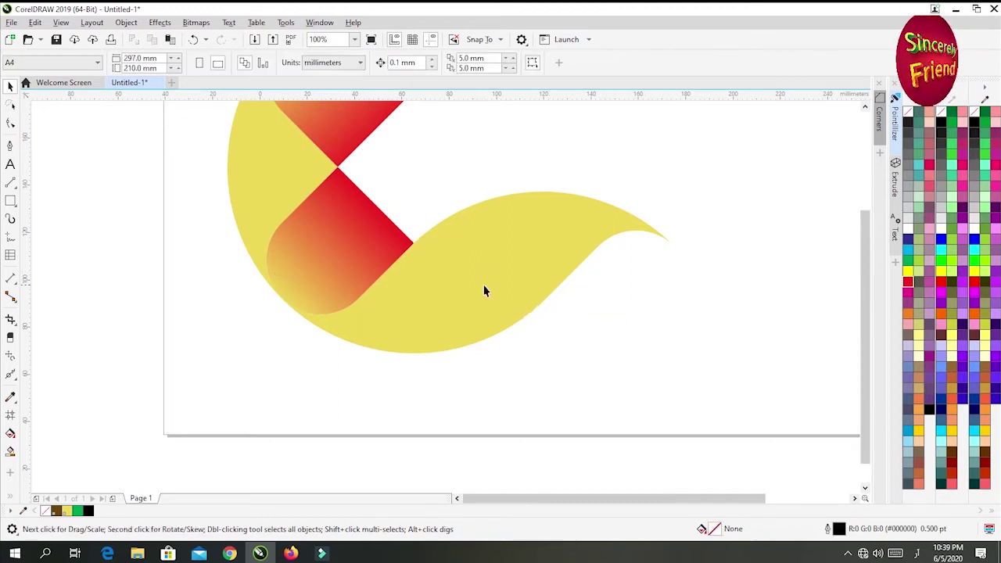
Place a copy of the welded yellow wave above the original and mirror it vertically
{"action": "scroll", "coordinate": [483, 289], "scroll_direction": "down", "scroll_amount": 2}
{"action": "left_click_drag", "start_coordinate": [500, 278], "coordinate": [562, 205]}
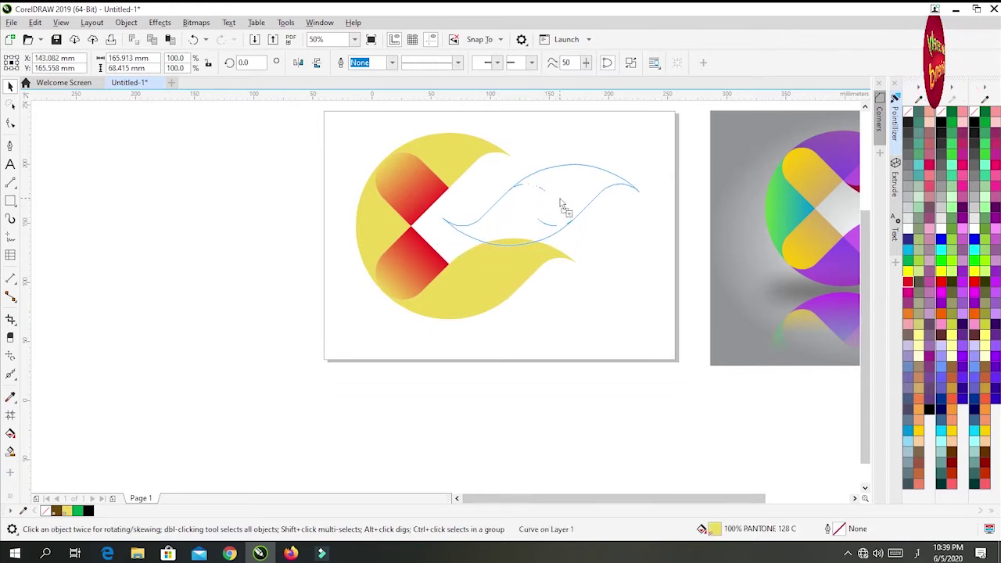
{"action": "left_click_drag", "start_coordinate": [561, 205], "coordinate": [560, 199]}
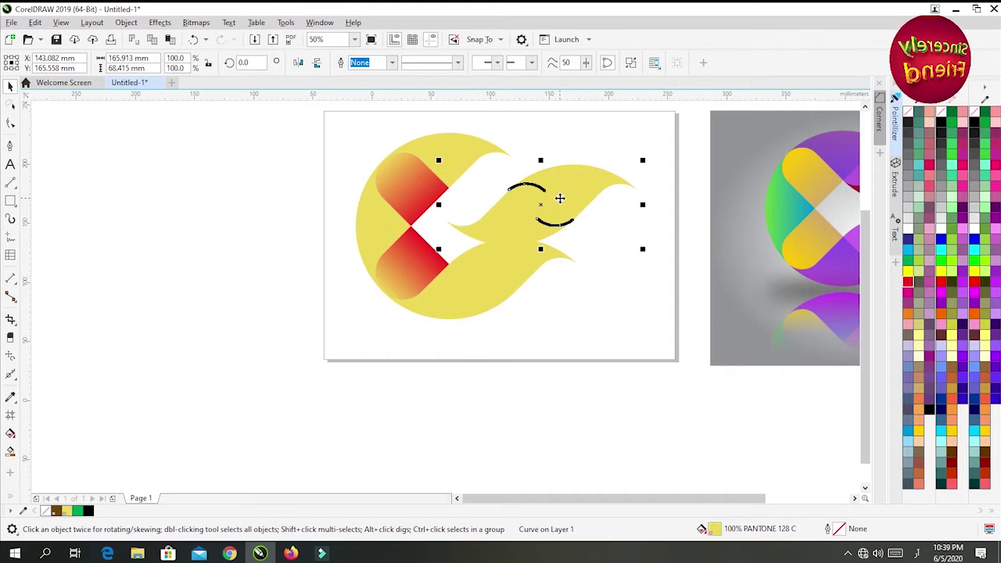
{"action": "left_click_drag", "start_coordinate": [561, 198], "coordinate": [490, 182]}
{"action": "left_click", "coordinate": [317, 62]}
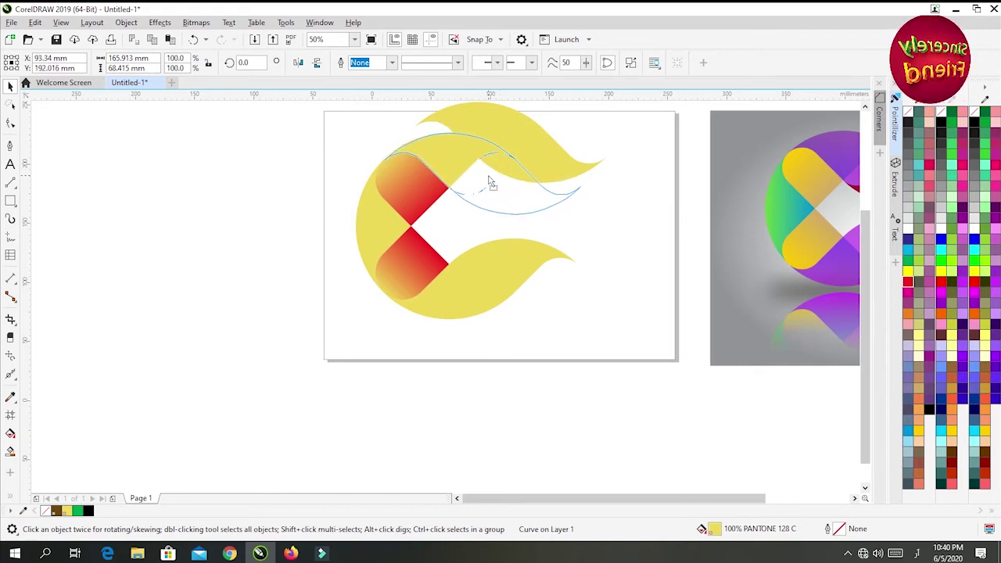
Position the mirrored wave over the top circle segment so its lower curve meets the upper arm's inner corner
{"action": "left_click_drag", "start_coordinate": [490, 182], "coordinate": [487, 172]}
{"action": "scroll", "coordinate": [438, 188], "scroll_direction": "up", "scroll_amount": 2}
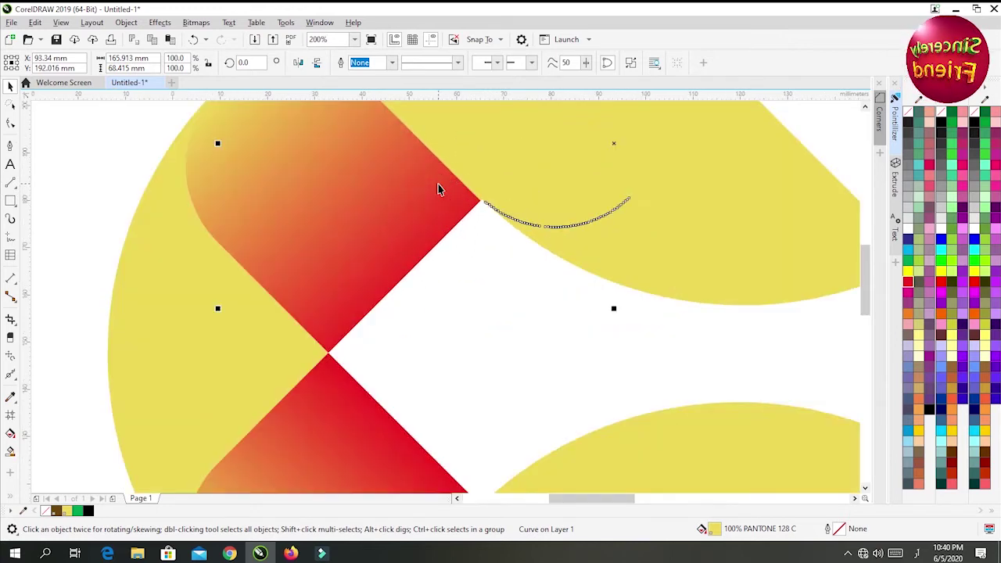
{"action": "left_click_drag", "start_coordinate": [614, 184], "coordinate": [612, 185]}
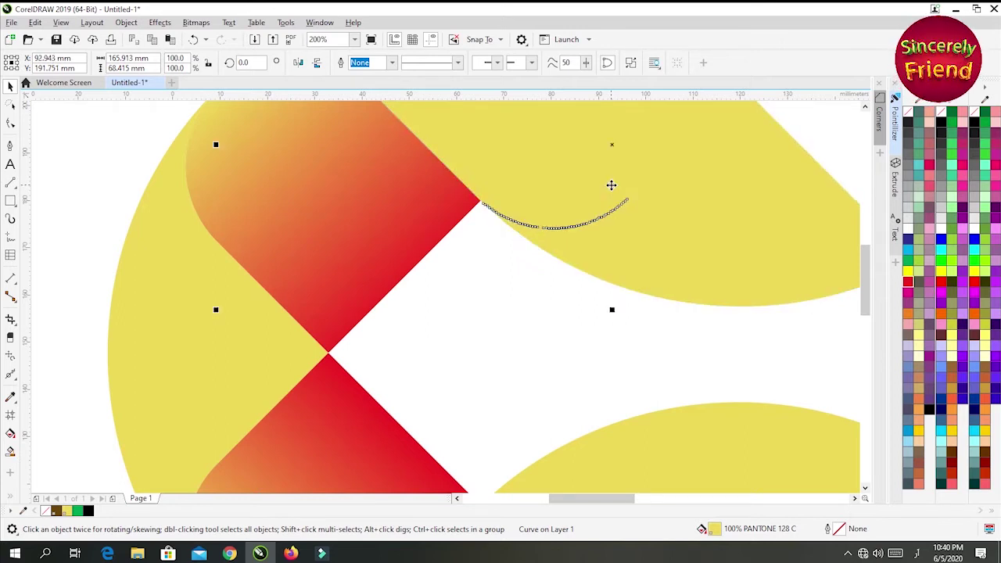
{"action": "scroll", "coordinate": [612, 186], "scroll_direction": "down", "scroll_amount": 2}
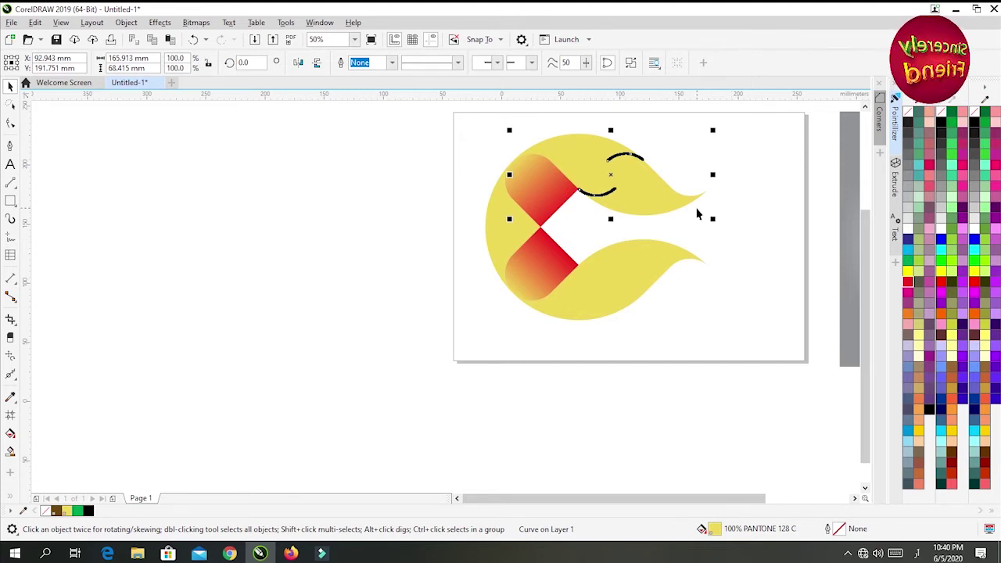
Place a copy of the lower wave over the upper wave's right half, with its lower curve following the upper wave's lower edge
{"action": "left_click", "coordinate": [855, 499]}
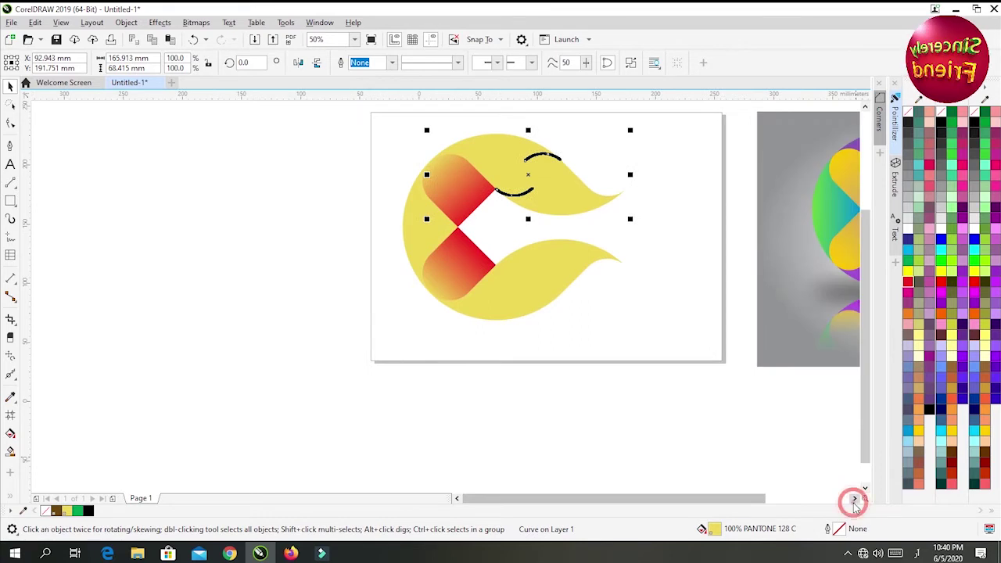
{"action": "left_click", "coordinate": [854, 499]}
{"action": "left_click", "coordinate": [854, 499]}
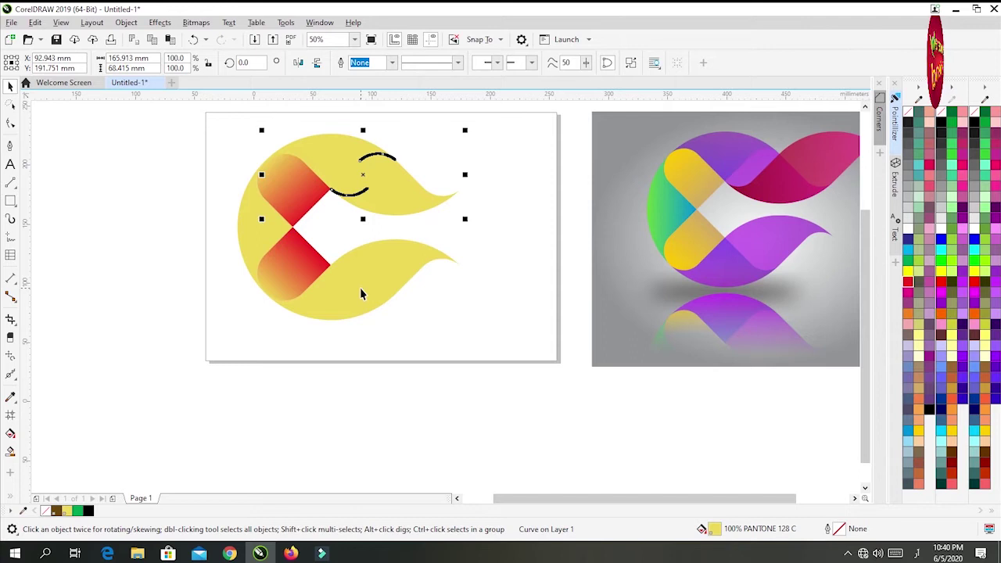
{"action": "left_click_drag", "start_coordinate": [360, 287], "coordinate": [427, 189]}
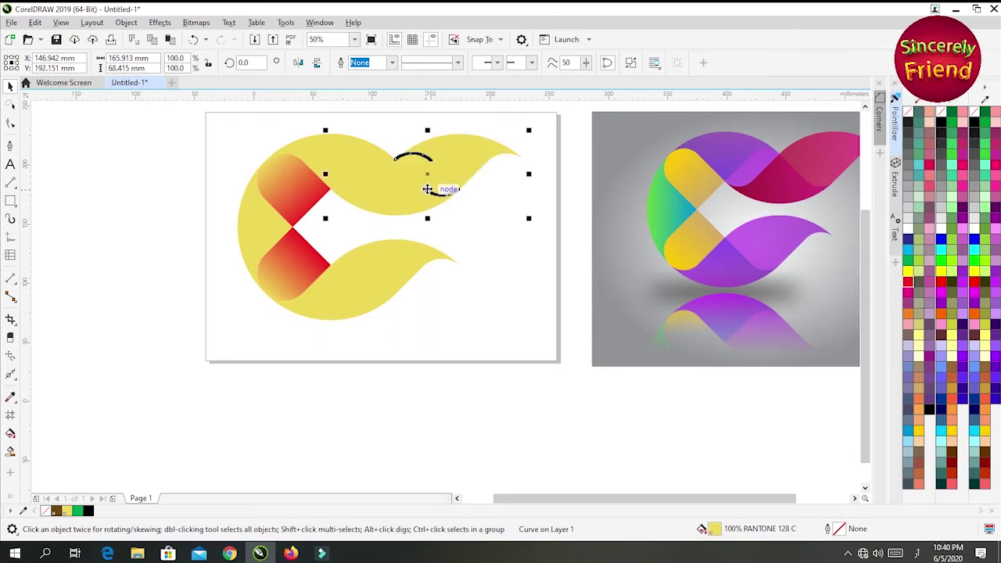
Give the left circle segment a linear fountain fill from dark blue at its outer edge to cyan at its inner point
{"action": "left_click", "coordinate": [266, 228]}
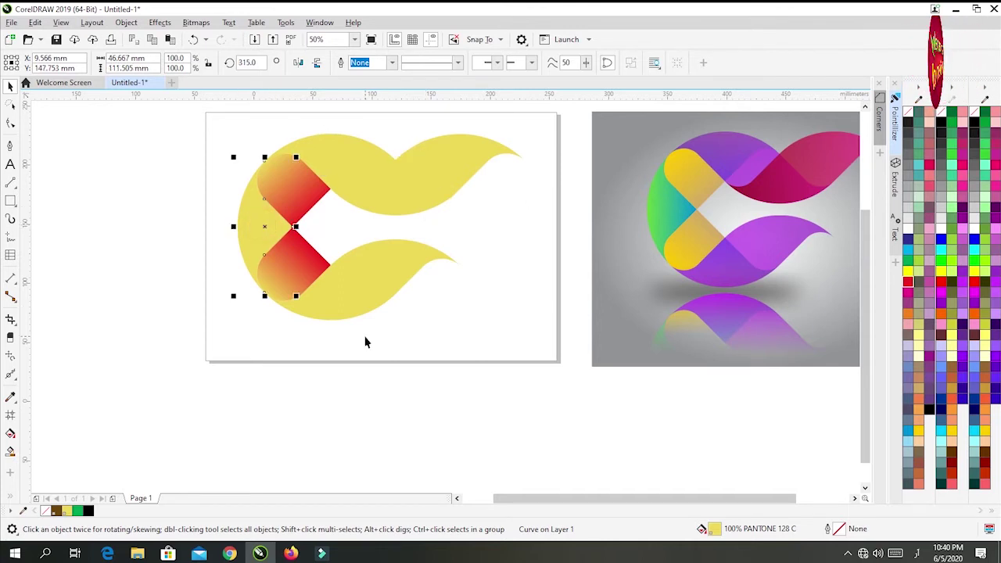
{"action": "left_click", "coordinate": [10, 433]}
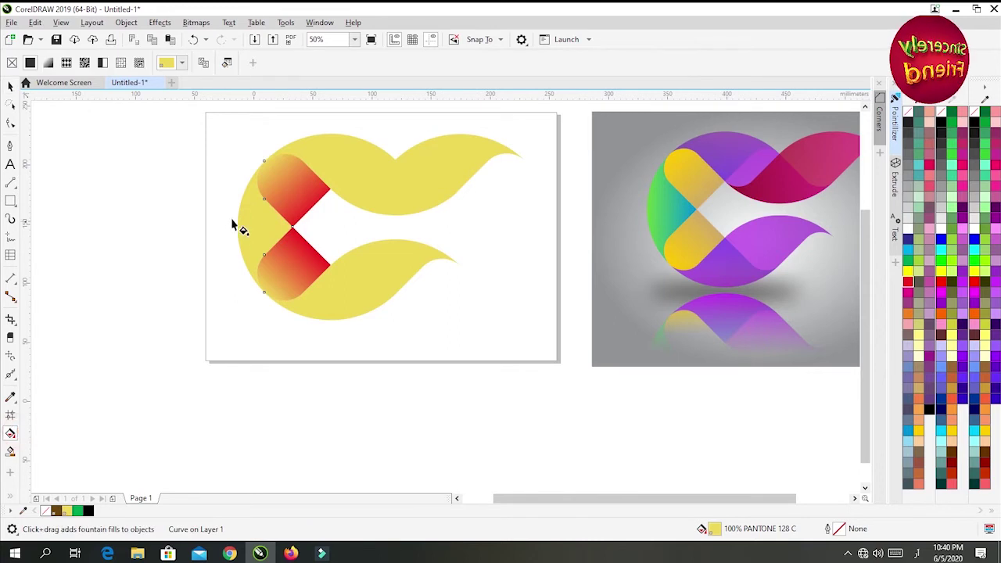
{"action": "left_click_drag", "start_coordinate": [237, 218], "coordinate": [289, 224]}
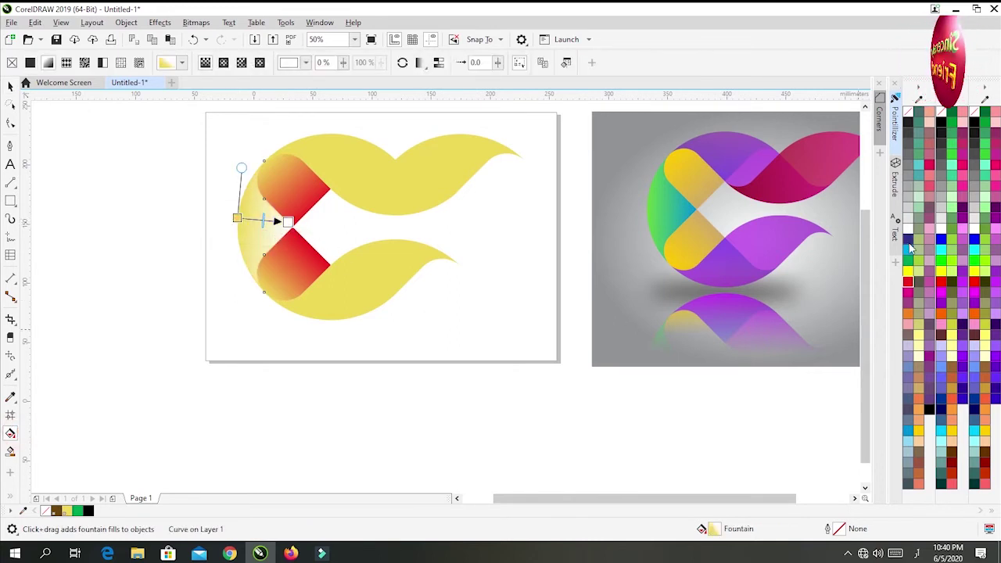
{"action": "left_click_drag", "start_coordinate": [910, 250], "coordinate": [288, 222]}
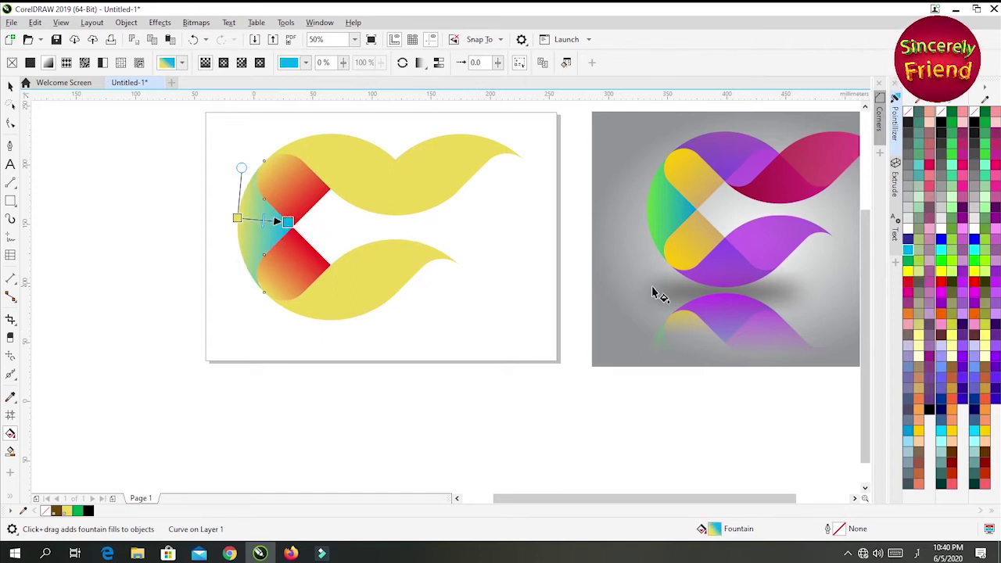
{"action": "left_click_drag", "start_coordinate": [909, 243], "coordinate": [237, 219]}
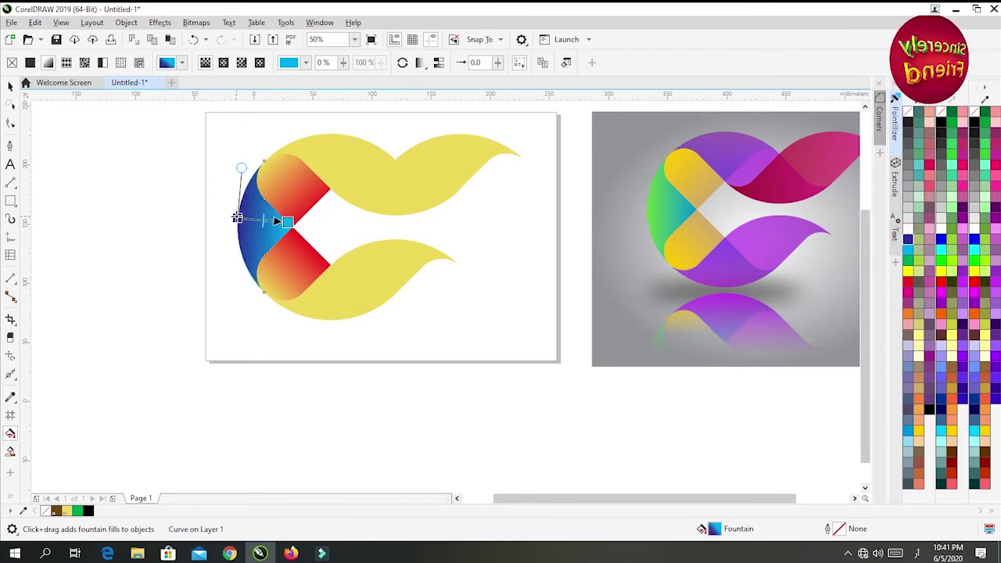
Give the upper wave a linear fountain fill from orange at its upper-left edge to magenta at its lower-right side
{"action": "left_click", "coordinate": [340, 159]}
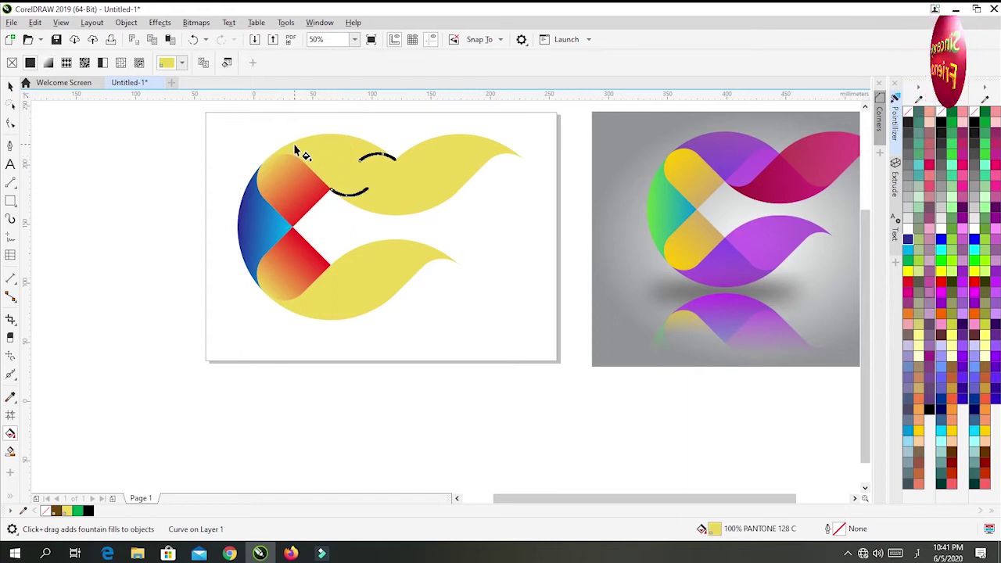
{"action": "left_click_drag", "start_coordinate": [294, 144], "coordinate": [391, 205]}
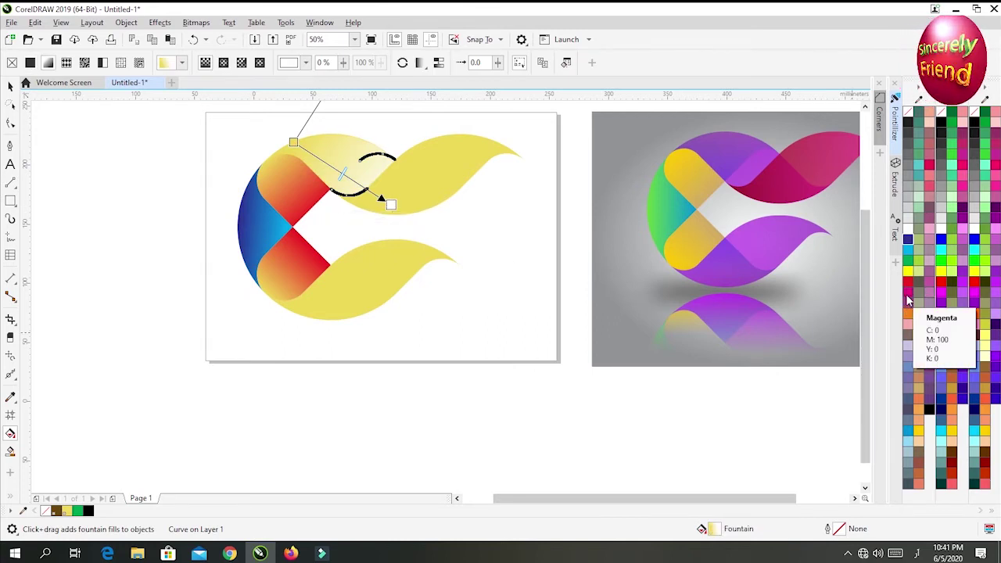
{"action": "left_click_drag", "start_coordinate": [907, 300], "coordinate": [266, 215]}
{"action": "left_click_drag", "start_coordinate": [391, 208], "coordinate": [391, 205]}
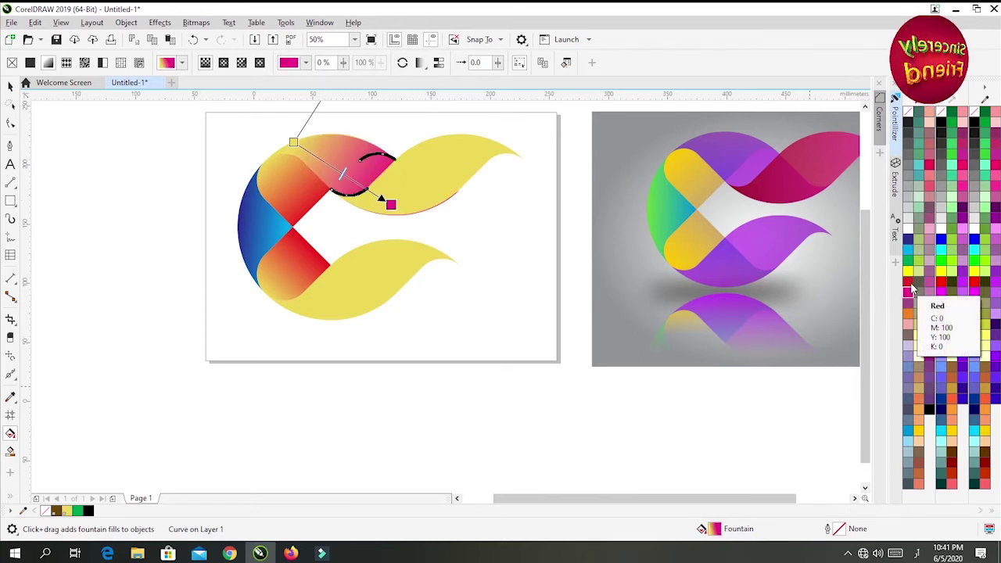
{"action": "left_click_drag", "start_coordinate": [912, 289], "coordinate": [293, 143]}
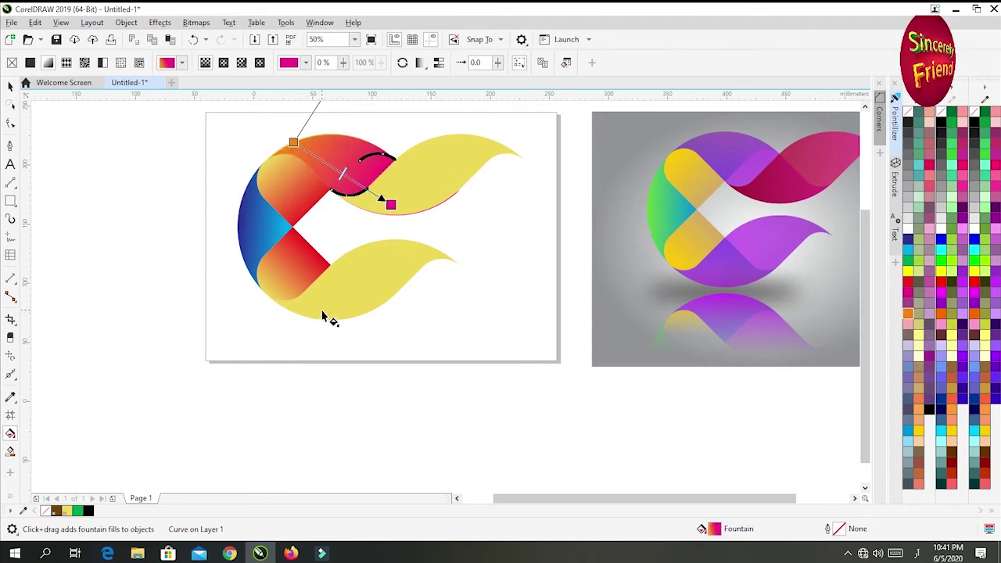
{"action": "left_click_drag", "start_coordinate": [286, 309], "coordinate": [416, 249]}
{"action": "left_click", "coordinate": [379, 287]}
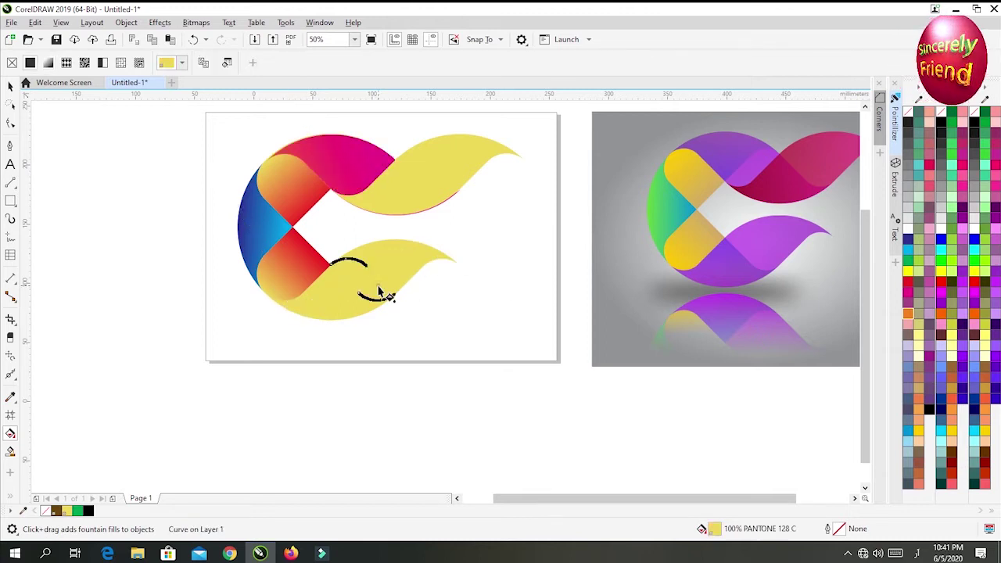
{"action": "key", "text": "ctrl+z"}
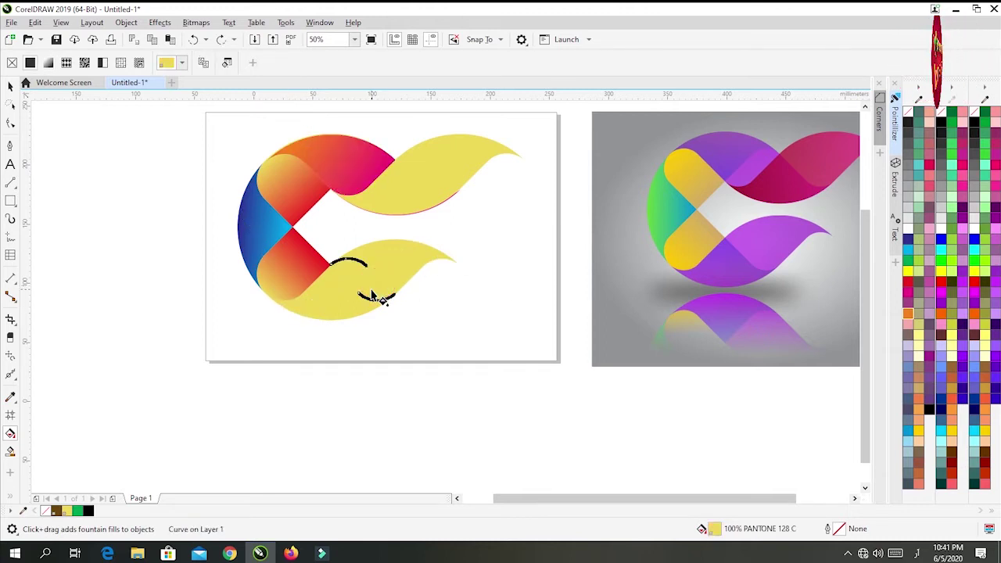
Give the lower wave a linear fountain fill from orange at its lower-left edge to magenta near its right tip
{"action": "left_click_drag", "start_coordinate": [298, 313], "coordinate": [401, 245]}
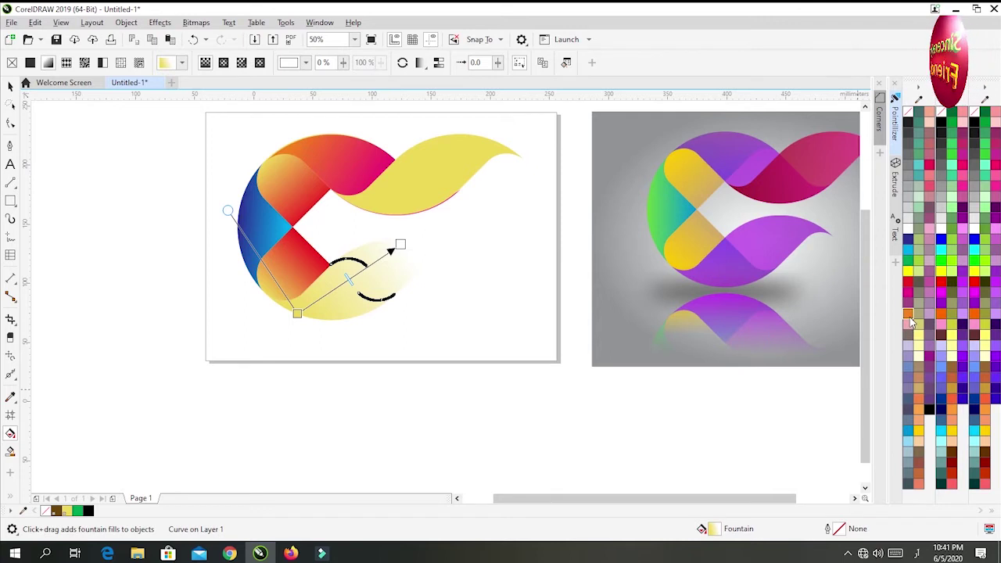
{"action": "left_click_drag", "start_coordinate": [910, 320], "coordinate": [298, 314]}
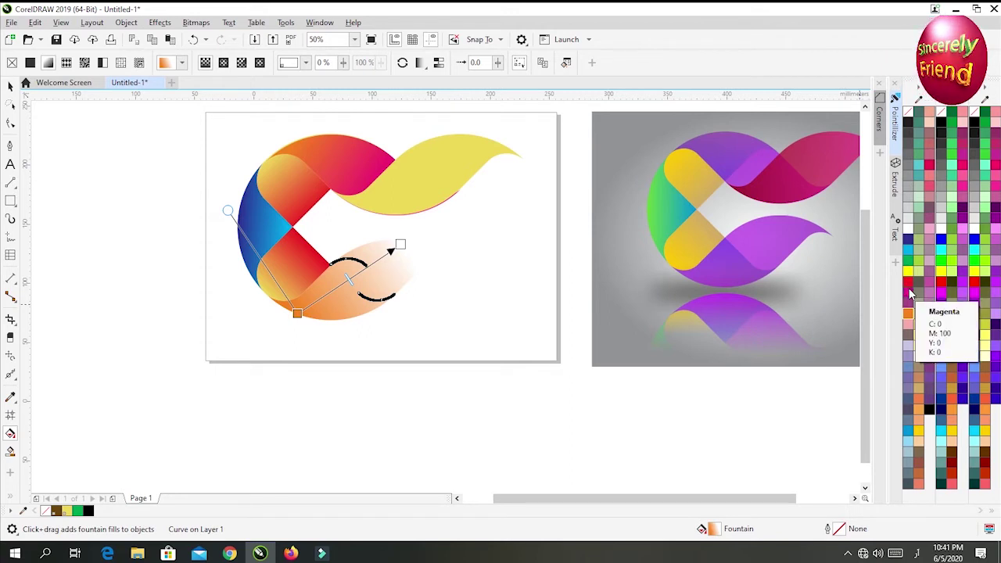
{"action": "left_click_drag", "start_coordinate": [909, 291], "coordinate": [399, 245]}
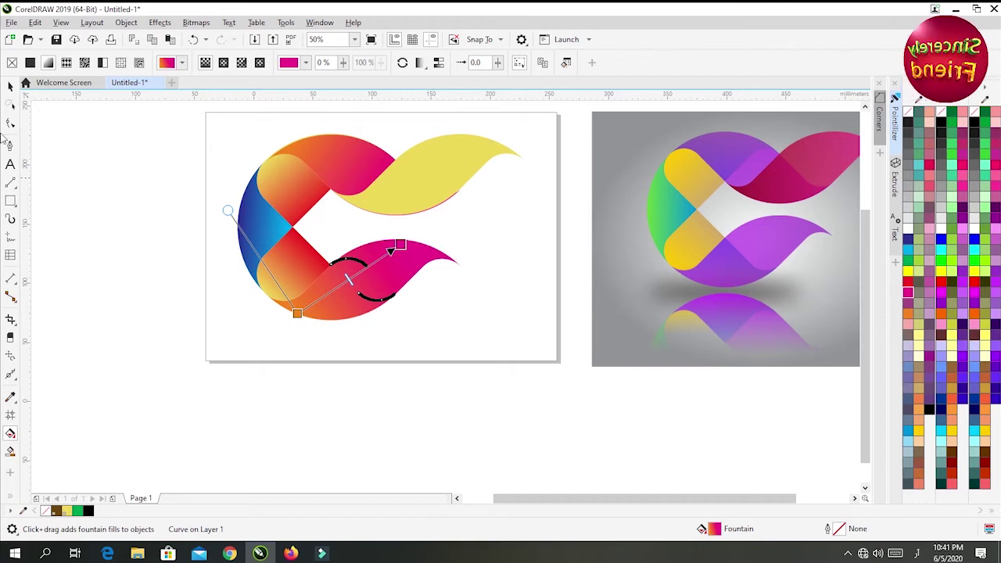
Nudge the yellow upper-right wave slightly so it covers the magenta sliver along the upper wave's lower edge
{"action": "left_click", "coordinate": [10, 86]}
{"action": "scroll", "coordinate": [420, 196], "scroll_direction": "up", "scroll_amount": 4}
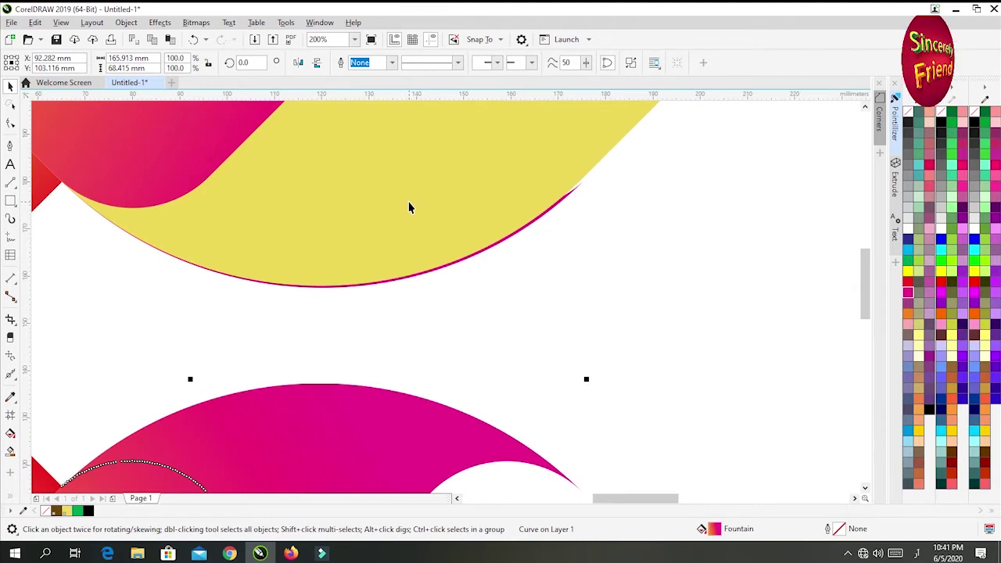
{"action": "left_click_drag", "start_coordinate": [409, 191], "coordinate": [412, 193]}
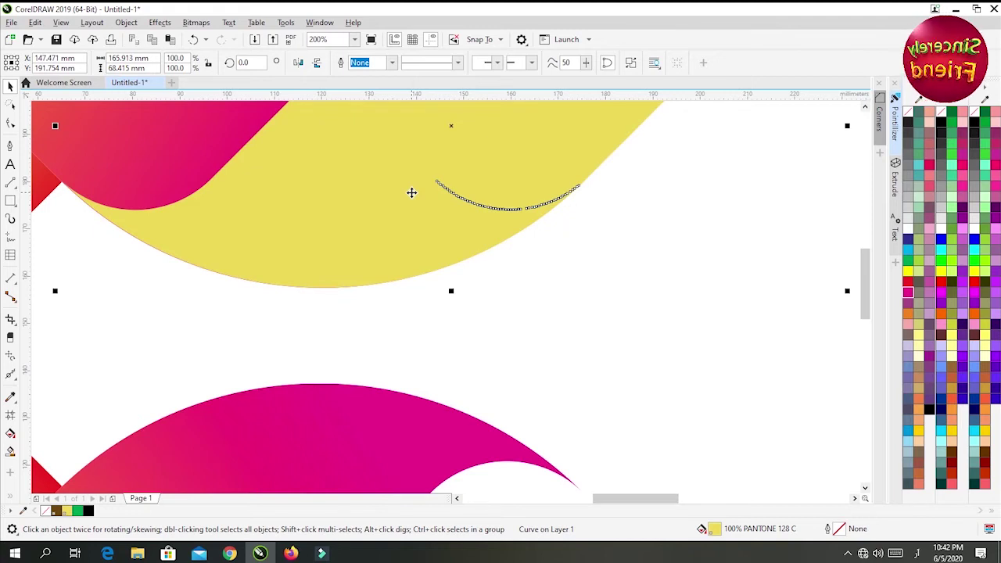
{"action": "key", "text": "Down"}
{"action": "scroll", "coordinate": [412, 192], "scroll_direction": "down", "scroll_amount": 1}
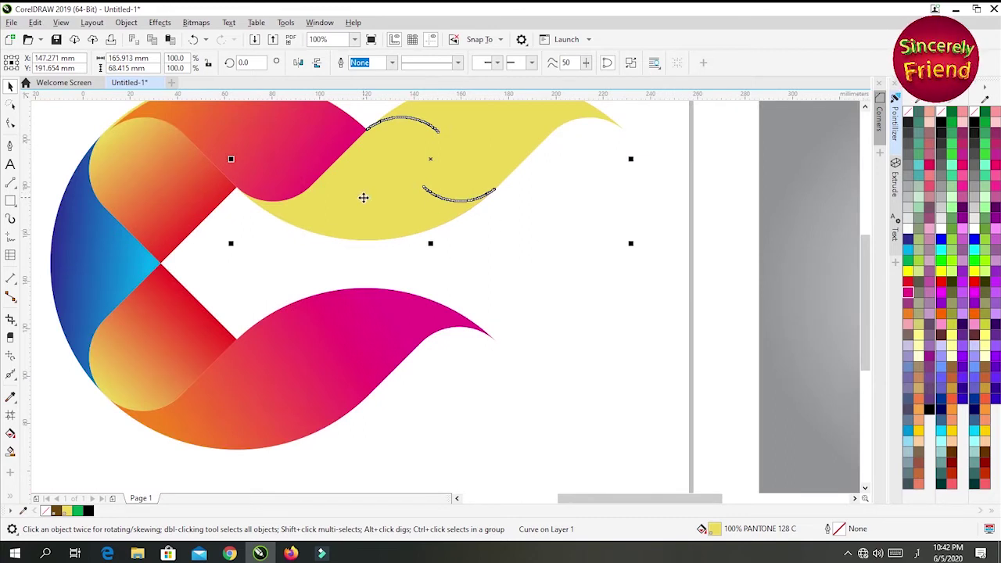
{"action": "scroll", "coordinate": [367, 196], "scroll_direction": "down", "scroll_amount": 1}
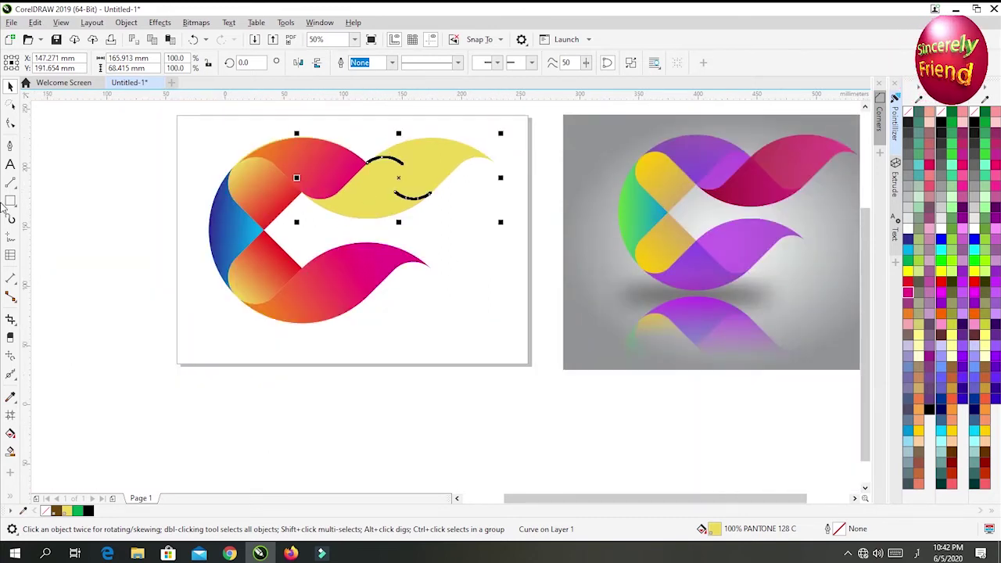
Give the upper-right wave a linear fountain fill from purple at its lower-left edge to green near its right tip
{"action": "left_click", "coordinate": [11, 432]}
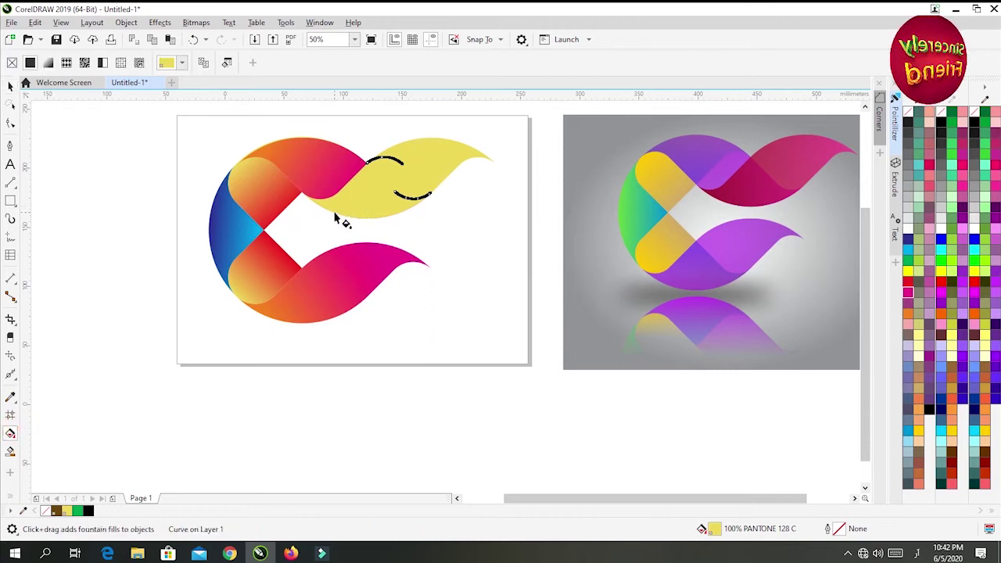
{"action": "left_click_drag", "start_coordinate": [334, 208], "coordinate": [453, 141]}
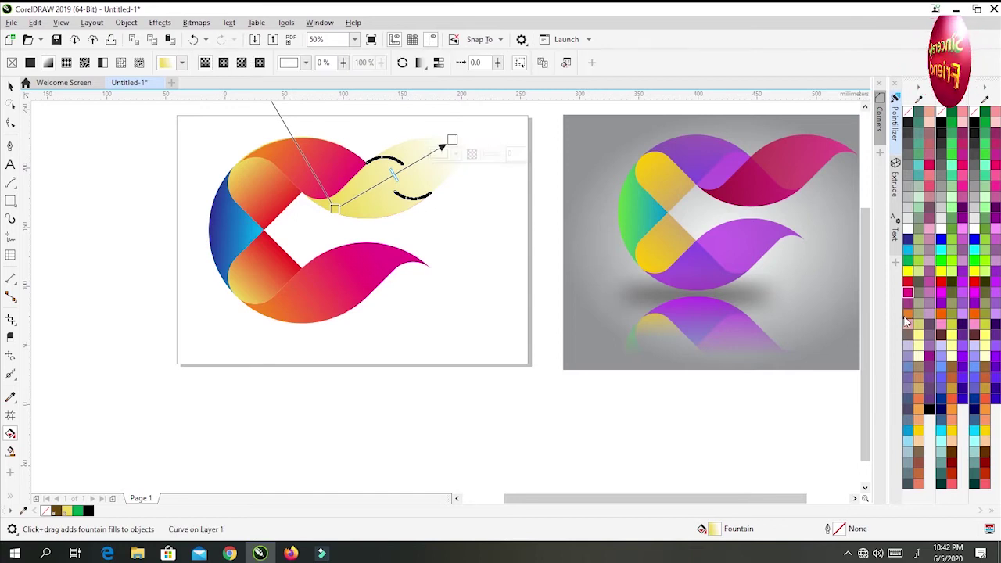
{"action": "left_click_drag", "start_coordinate": [910, 311], "coordinate": [340, 211]}
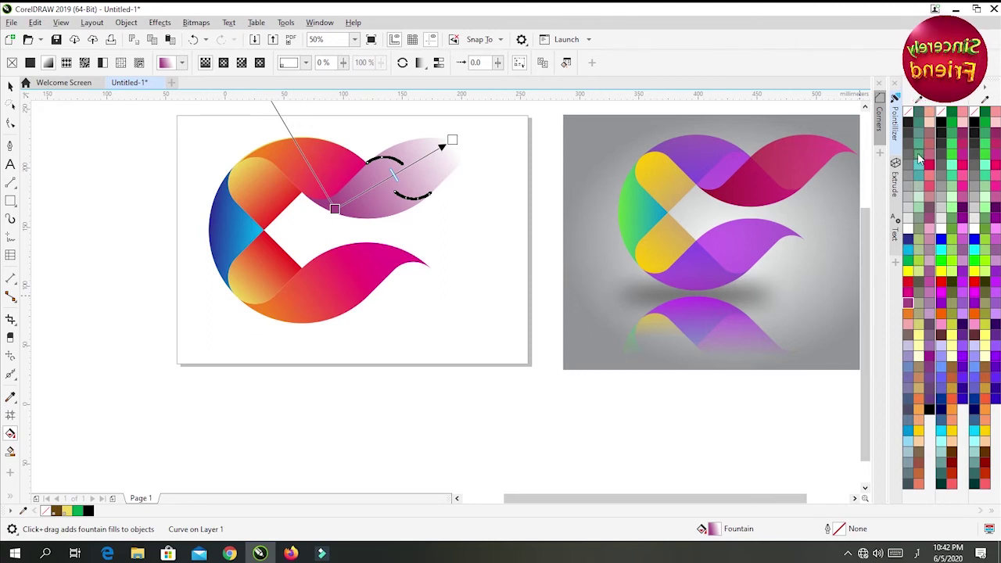
{"action": "left_click_drag", "start_coordinate": [513, 186], "coordinate": [453, 139]}
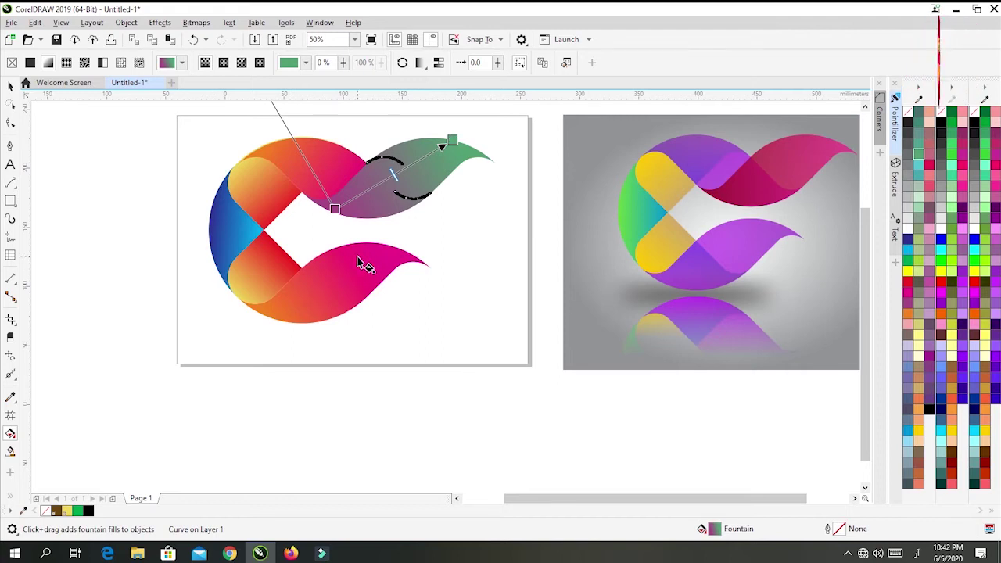
Apply a short linear fountain transparency across the middle of the purple-to-green wave and set its end node transparency to 20%
{"action": "left_click", "coordinate": [10, 86]}
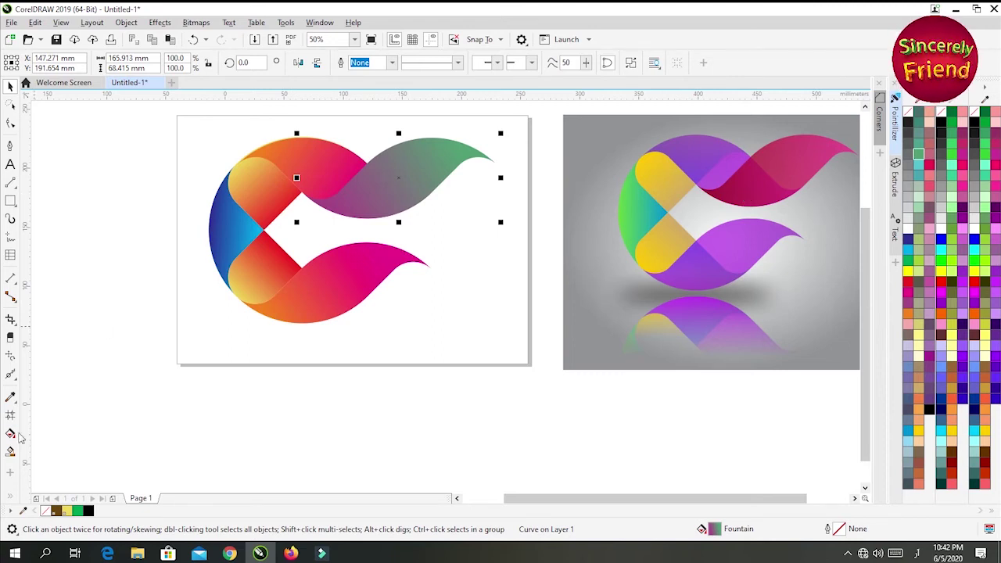
{"action": "left_click", "coordinate": [8, 495]}
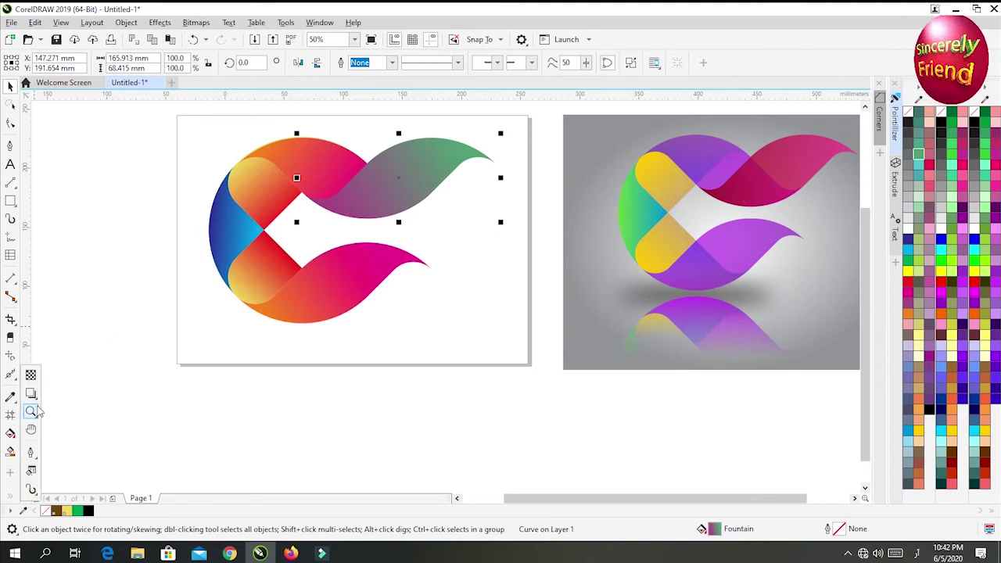
{"action": "left_click", "coordinate": [30, 375]}
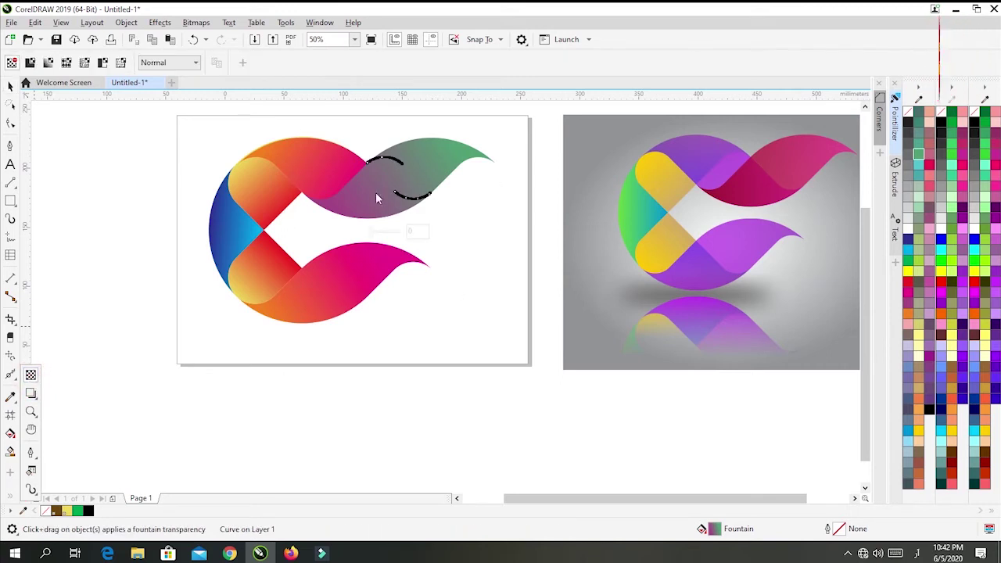
{"action": "left_click", "coordinate": [372, 234]}
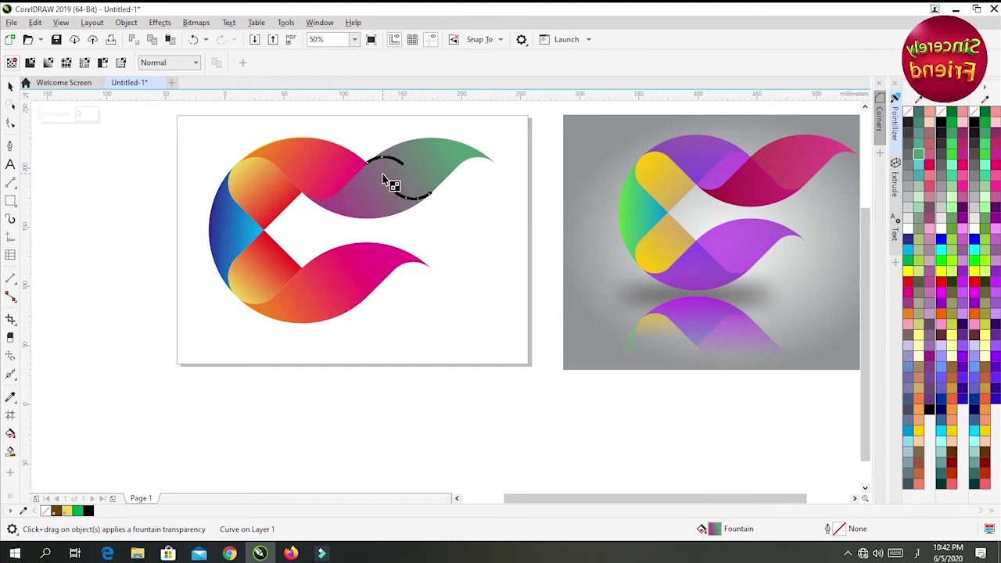
{"action": "left_click_drag", "start_coordinate": [374, 186], "coordinate": [399, 178]}
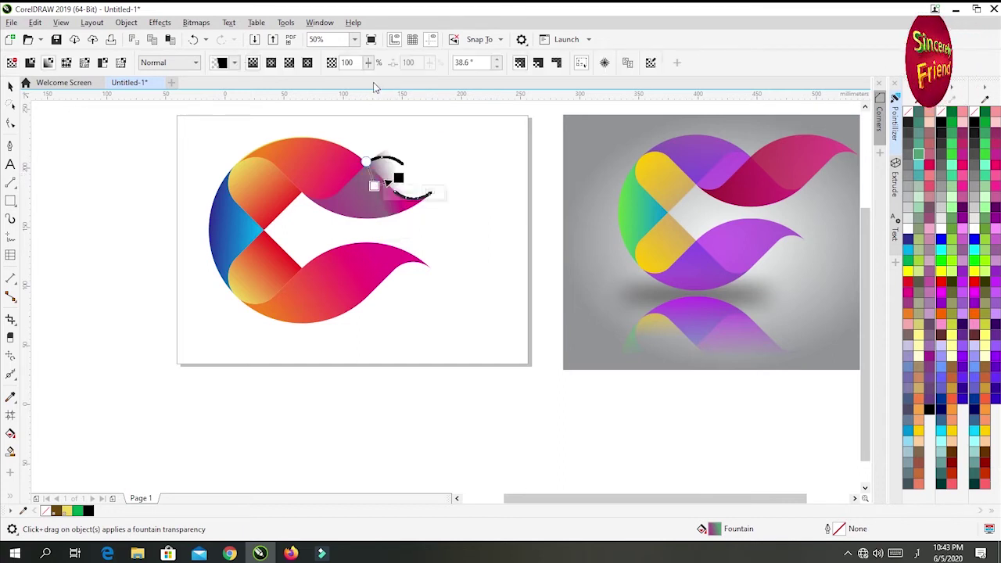
{"action": "left_click", "coordinate": [359, 63]}
{"action": "type", "text": "2"}
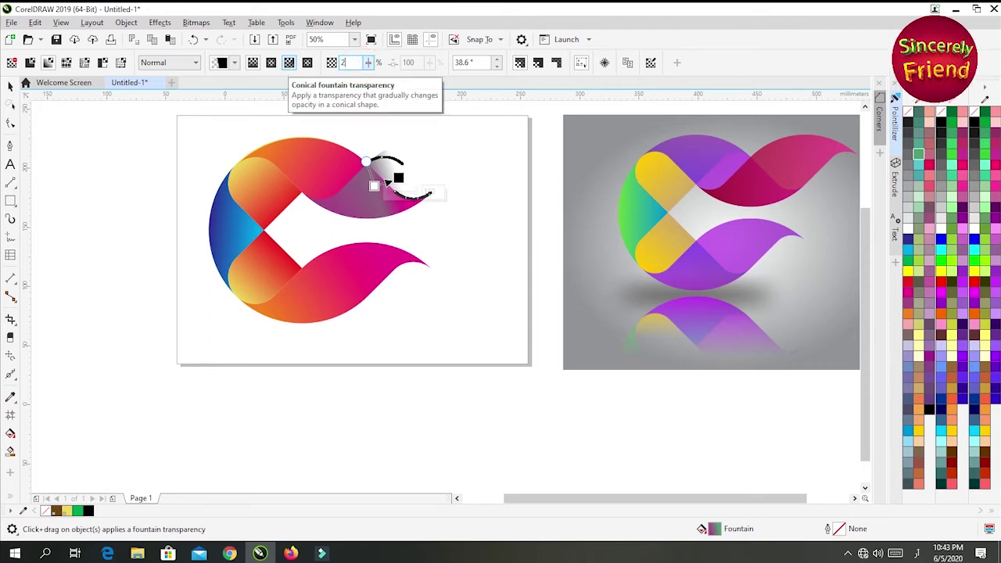
{"action": "type", "text": "0"}
{"action": "key", "text": "Return"}
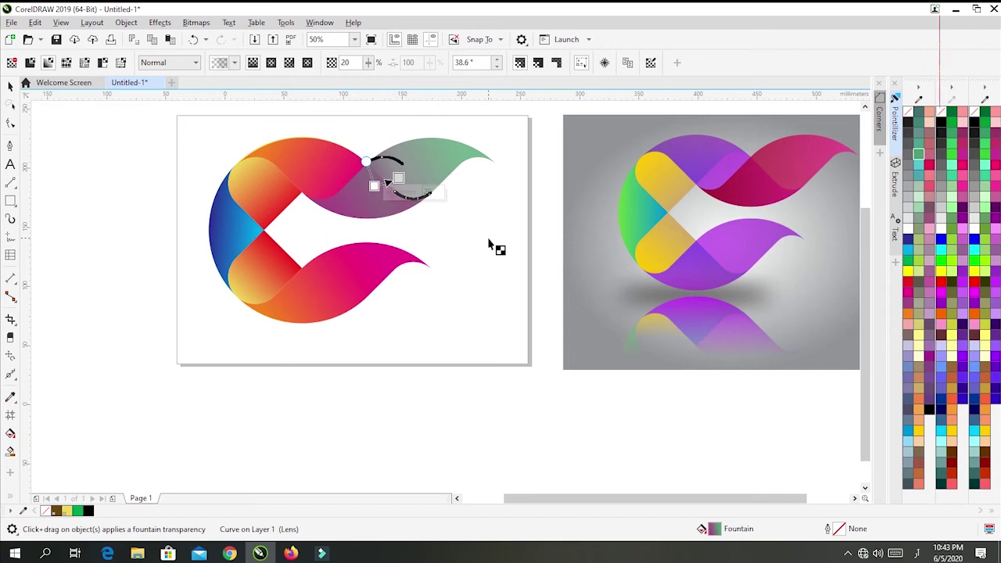
Apply a linear fountain transparency to the upper orange-to-magenta wave from its upper left towards its centre, with the end node at 20%
{"action": "left_click", "coordinate": [320, 174]}
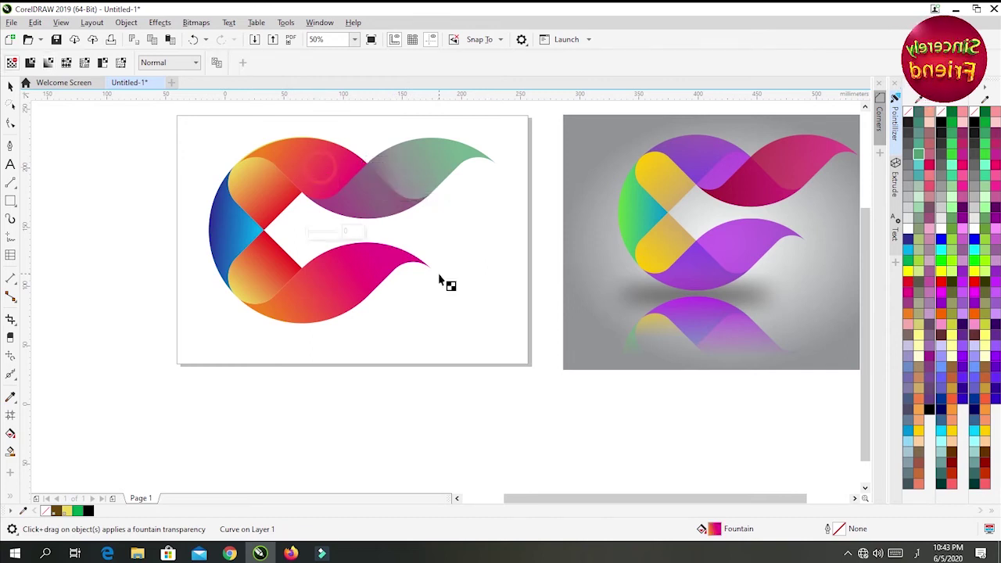
{"action": "left_click_drag", "start_coordinate": [277, 150], "coordinate": [322, 179]}
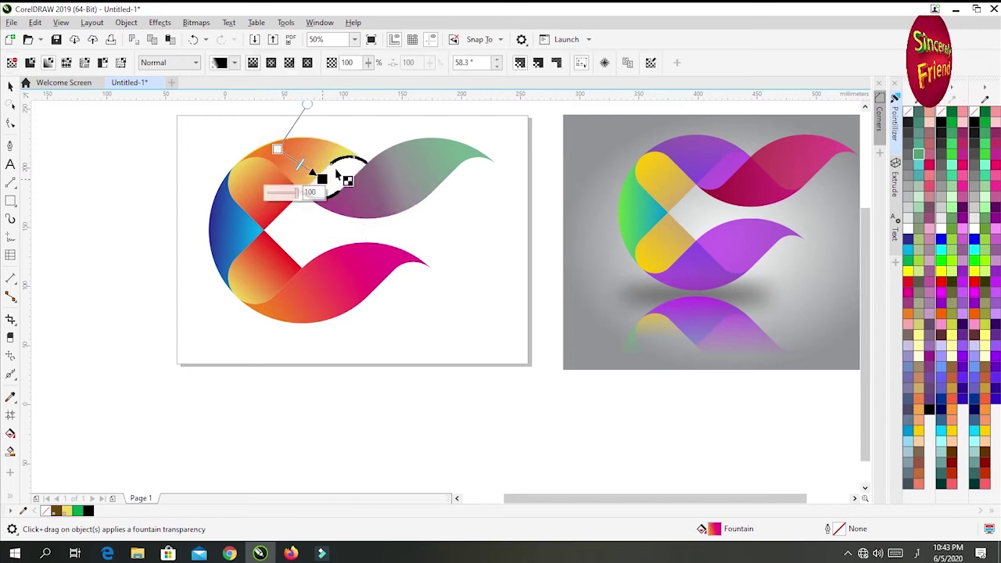
{"action": "left_click_drag", "start_coordinate": [354, 63], "coordinate": [155, 98]}
{"action": "type", "text": "23"}
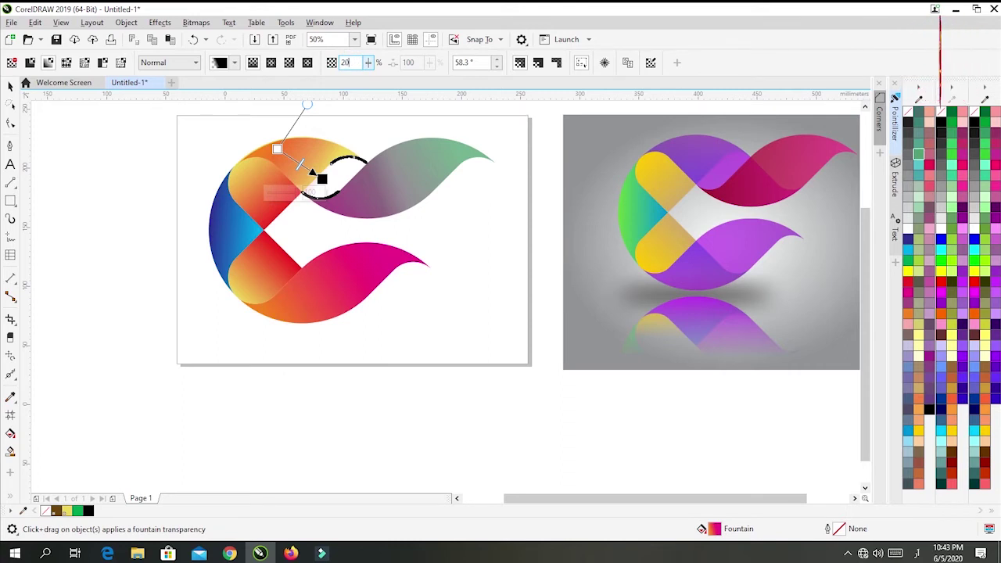
{"action": "key", "text": "Return"}
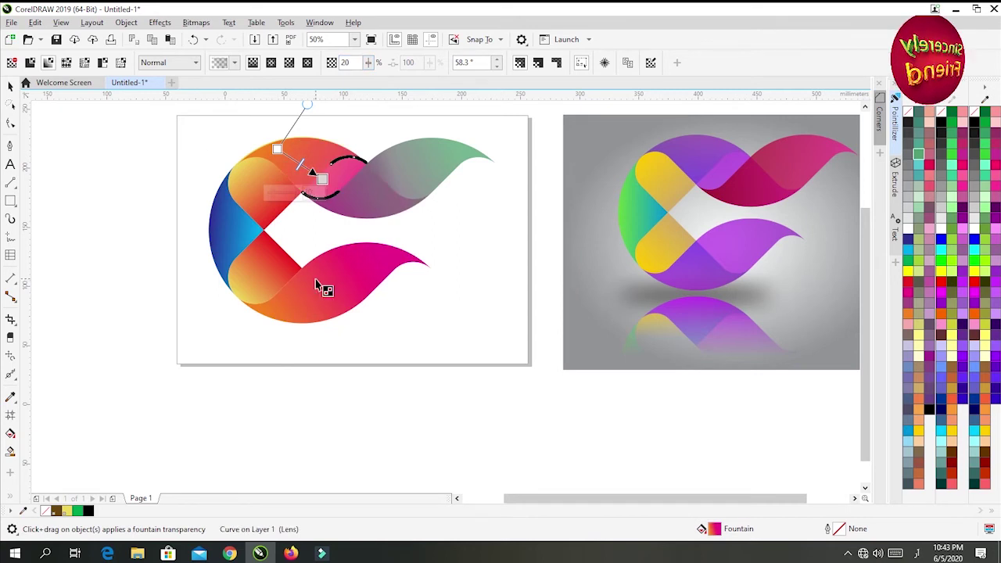
Apply a linear fountain transparency along the lower orange-to-magenta wave towards its right tip, with the end node at 20%
{"action": "left_click", "coordinate": [316, 284]}
{"action": "left_click_drag", "start_coordinate": [276, 306], "coordinate": [362, 263]}
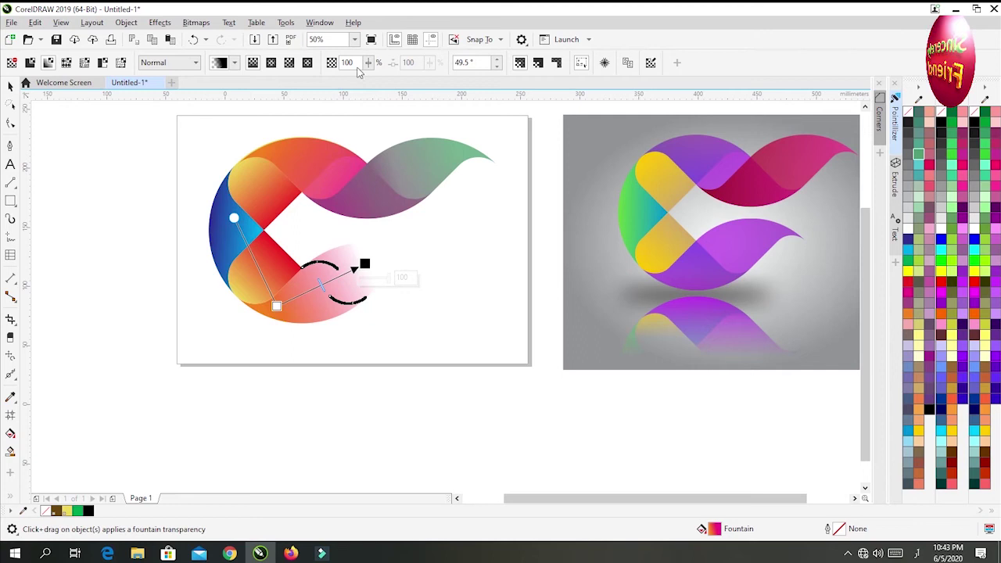
{"action": "left_click_drag", "start_coordinate": [360, 64], "coordinate": [293, 79]}
{"action": "type", "text": "20"}
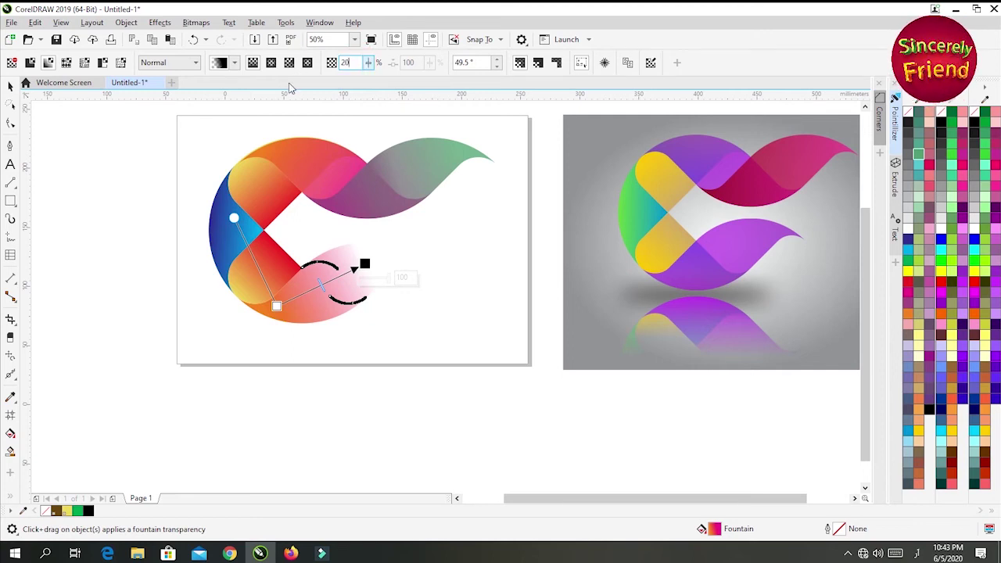
{"action": "key", "text": "Return"}
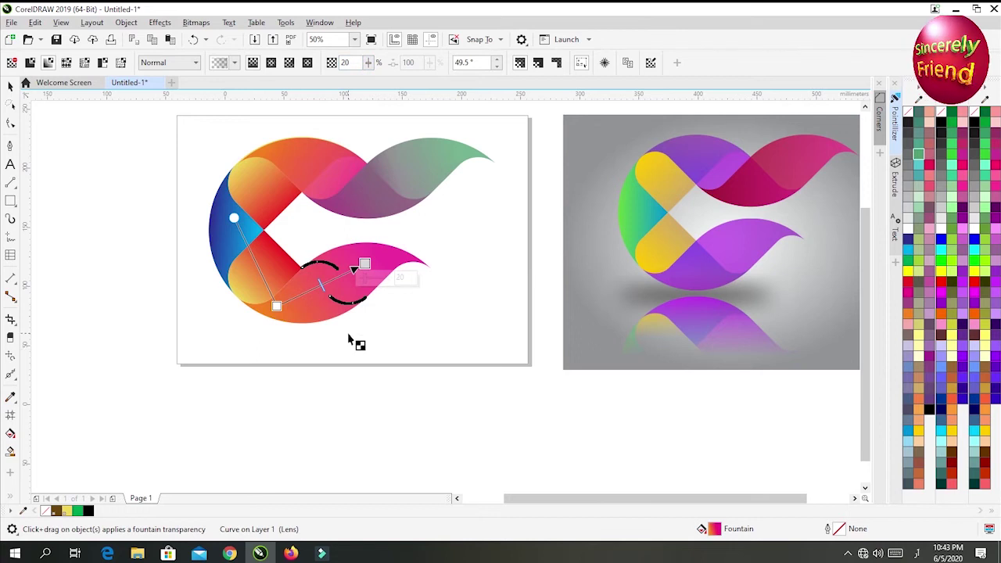
{"action": "left_click", "coordinate": [377, 322]}
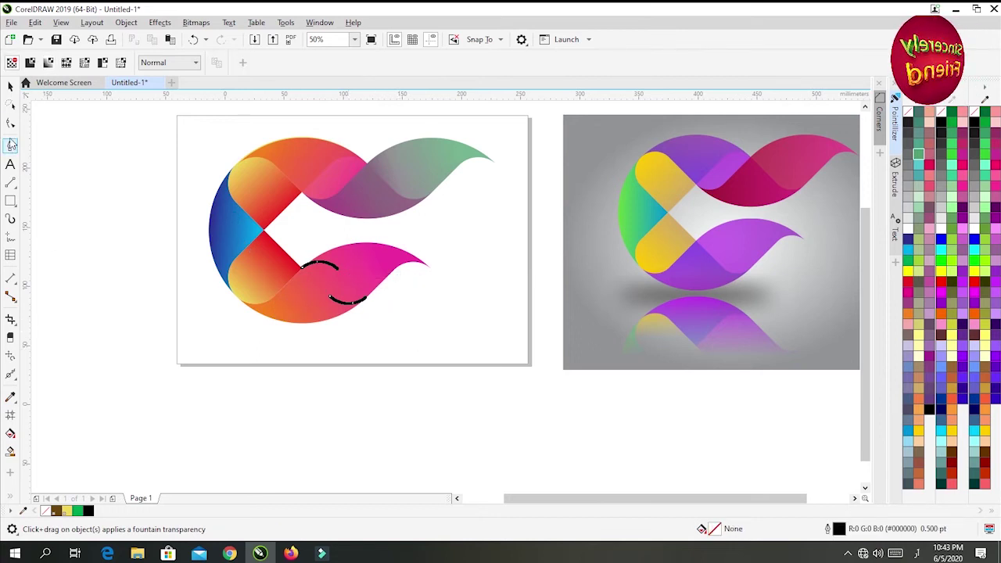
Create a page-sized background rectangle behind the logo and fill it with light lavender (C:20 M:20 Y:0 K:0)
{"action": "left_click", "coordinate": [11, 86]}
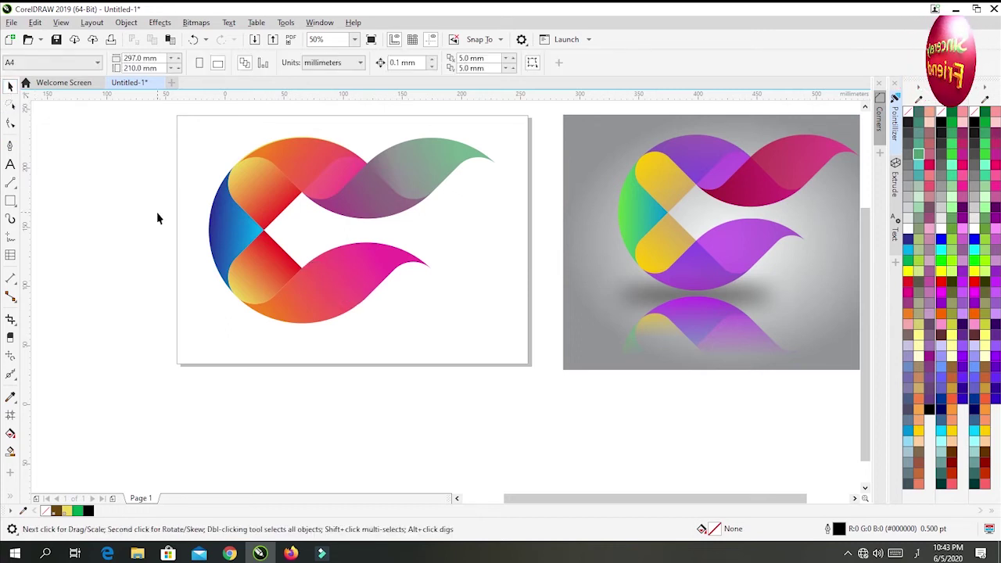
{"action": "double_click", "coordinate": [14, 201]}
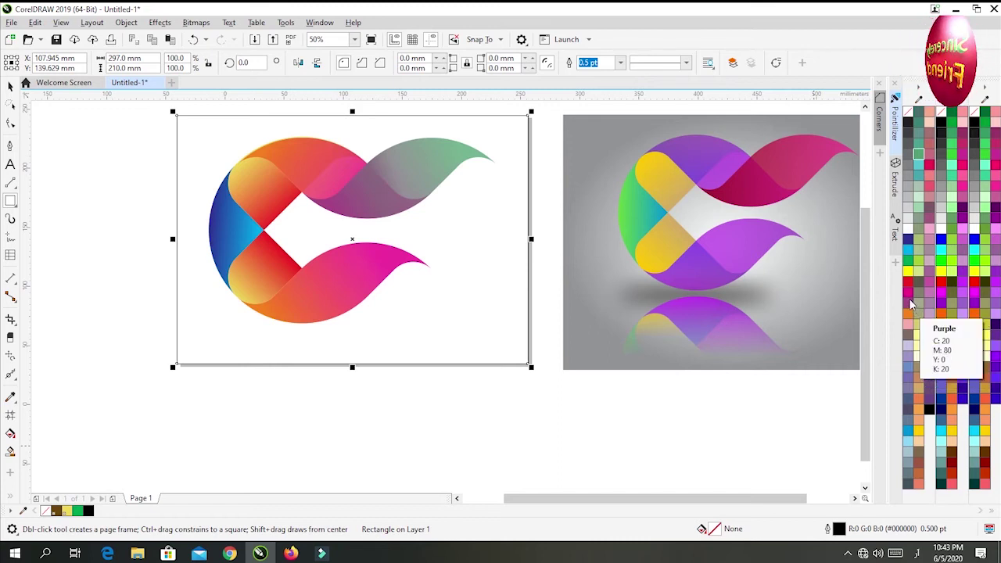
{"action": "left_click", "coordinate": [908, 352]}
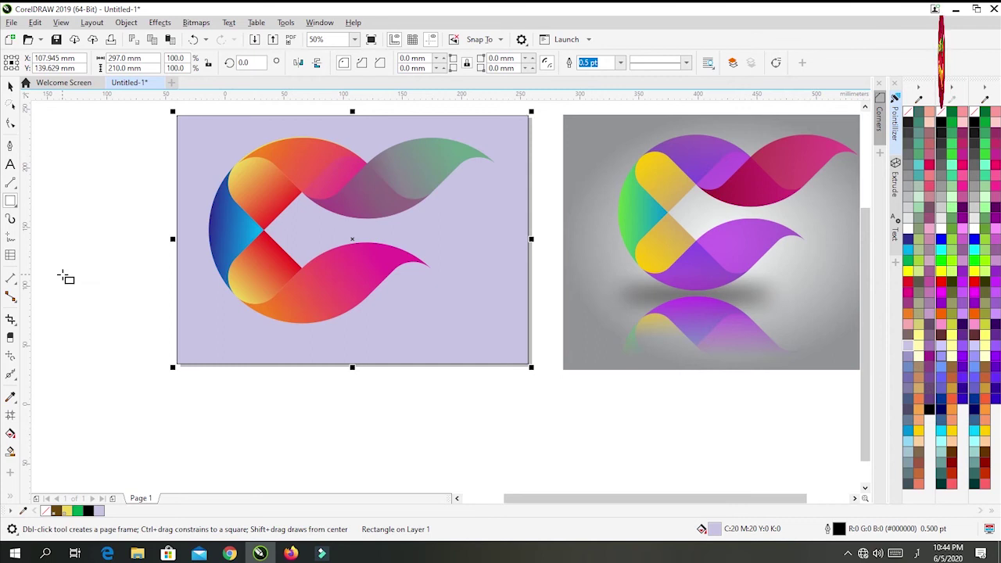
{"action": "left_click", "coordinate": [10, 88]}
{"action": "left_click", "coordinate": [141, 151]}
Nudge the upper orange-to-magenta wave slightly up and left so it covers the yellow sliver along its upper edge
{"action": "left_click_drag", "start_coordinate": [140, 135], "coordinate": [517, 329]}
{"action": "scroll", "coordinate": [280, 164], "scroll_direction": "up", "scroll_amount": 1}
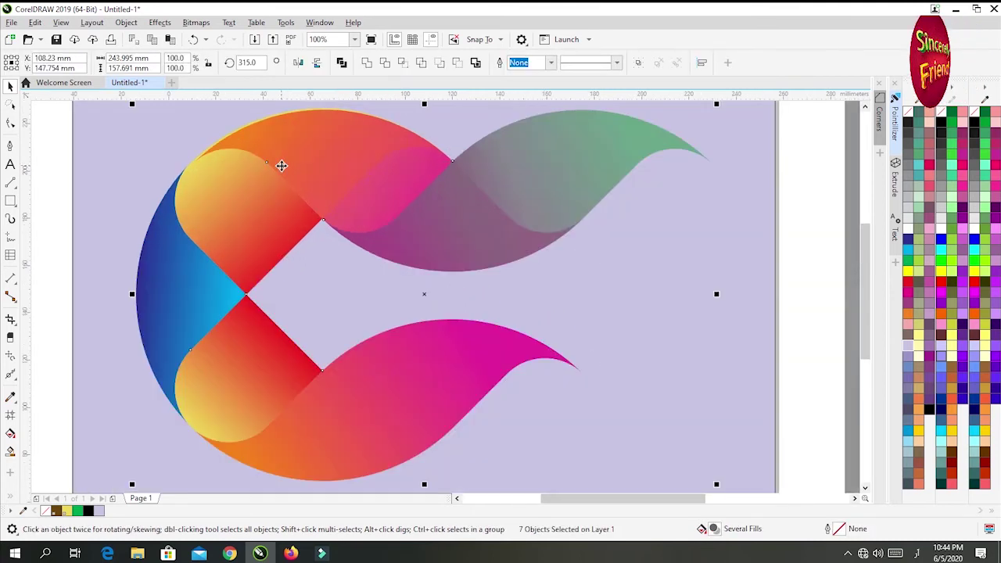
{"action": "left_click", "coordinate": [55, 183]}
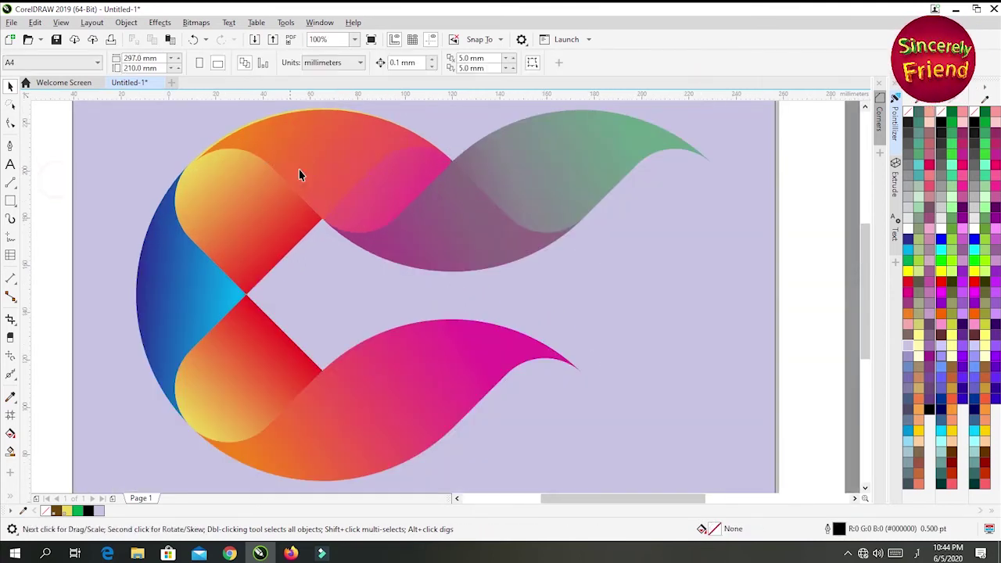
{"action": "left_click", "coordinate": [312, 165]}
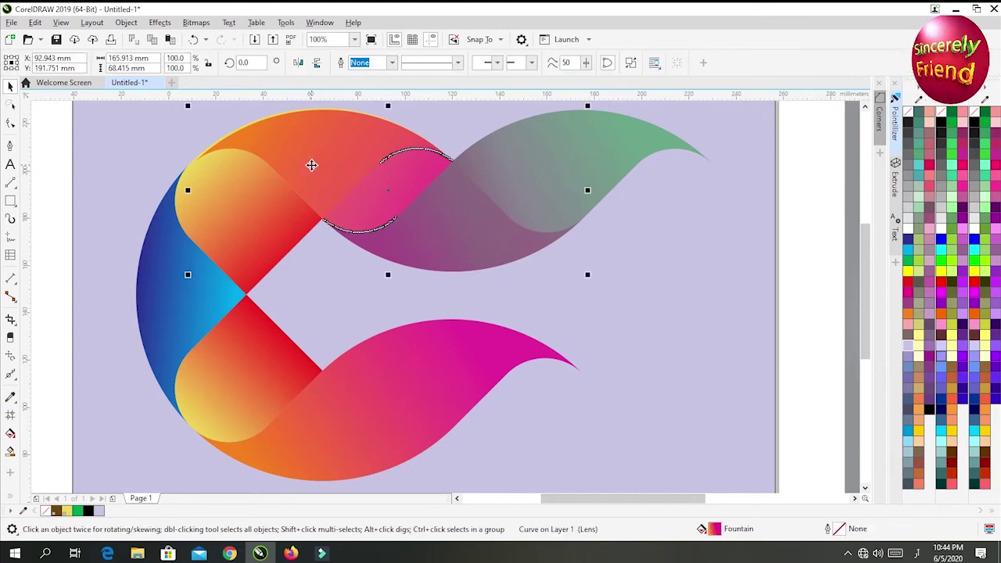
{"action": "left_click", "coordinate": [483, 190]}
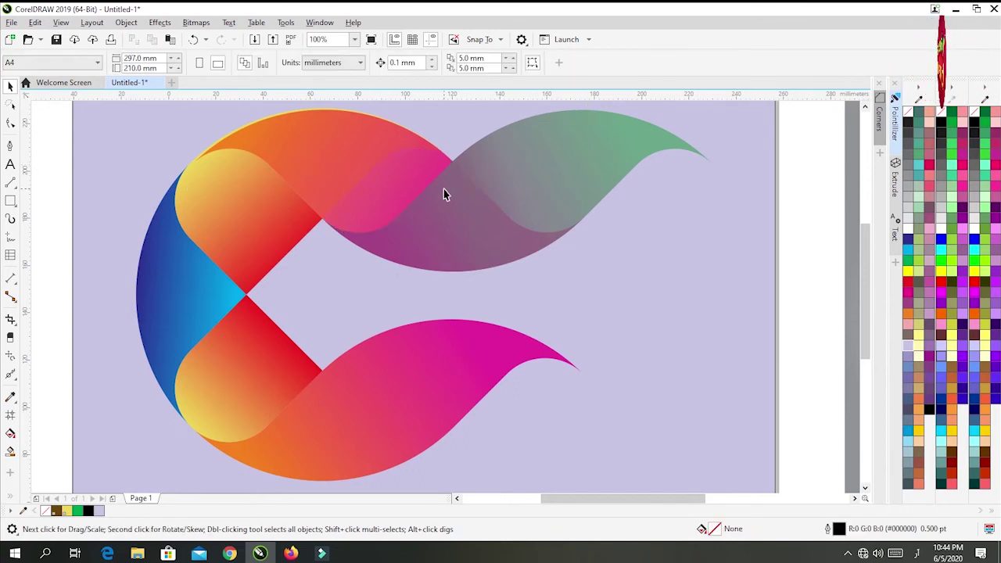
{"action": "left_click", "coordinate": [378, 183]}
{"action": "left_click_drag", "start_coordinate": [378, 182], "coordinate": [378, 181]}
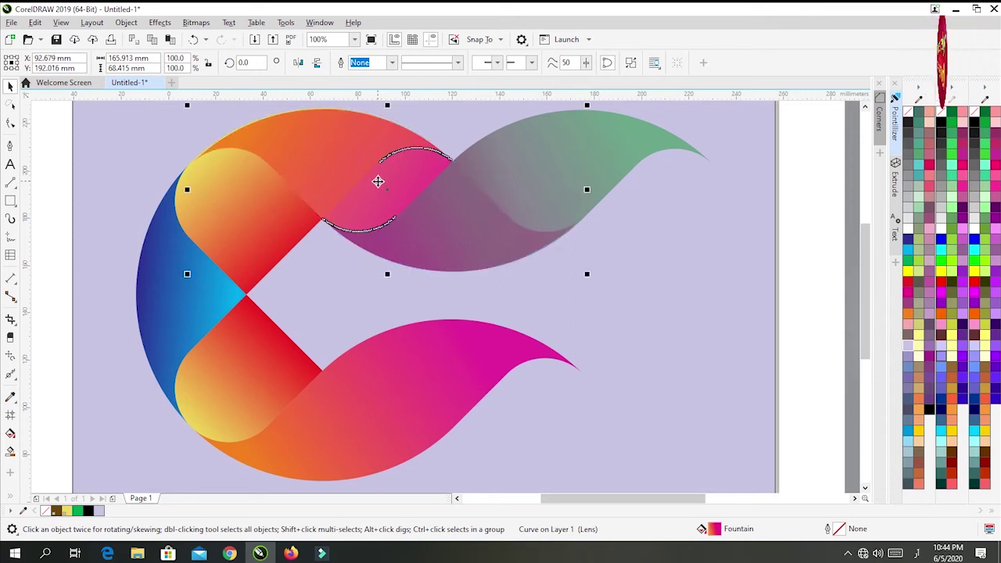
{"action": "key", "text": "Left"}
{"action": "key", "text": "Up"}
{"action": "key", "text": "Up"}
{"action": "key", "text": "Left"}
{"action": "key", "text": "Up"}
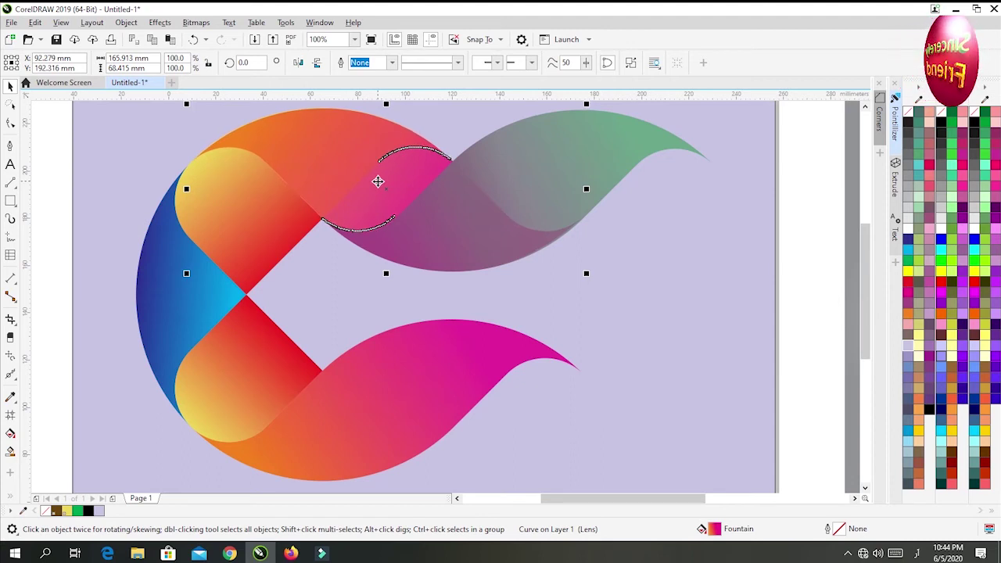
Nudge the purple-to-green wave slightly up and left to line it up with the edges of the upper orange-to-magenta wave
{"action": "left_click", "coordinate": [652, 147]}
{"action": "left_click", "coordinate": [651, 146]}
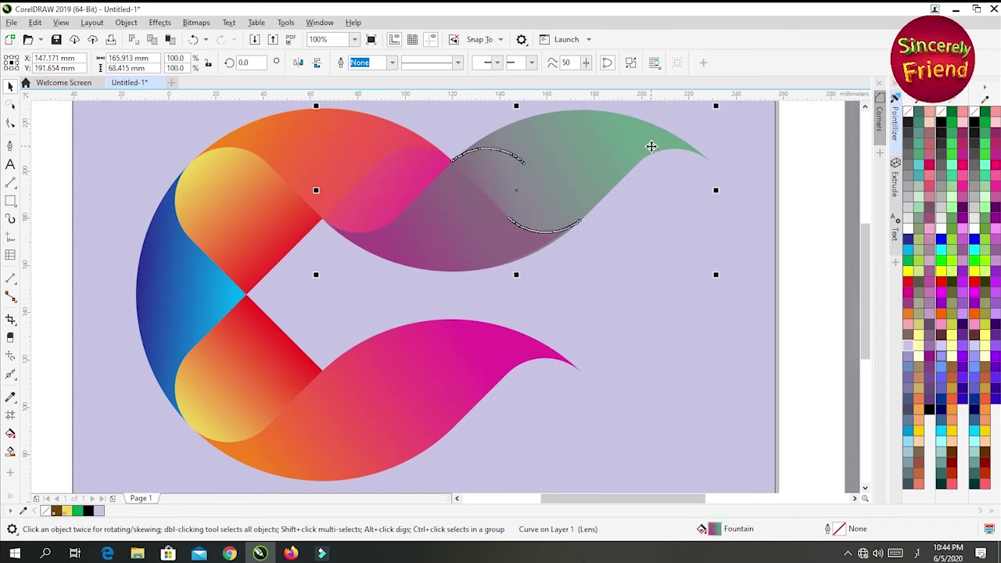
{"action": "key", "text": "Left"}
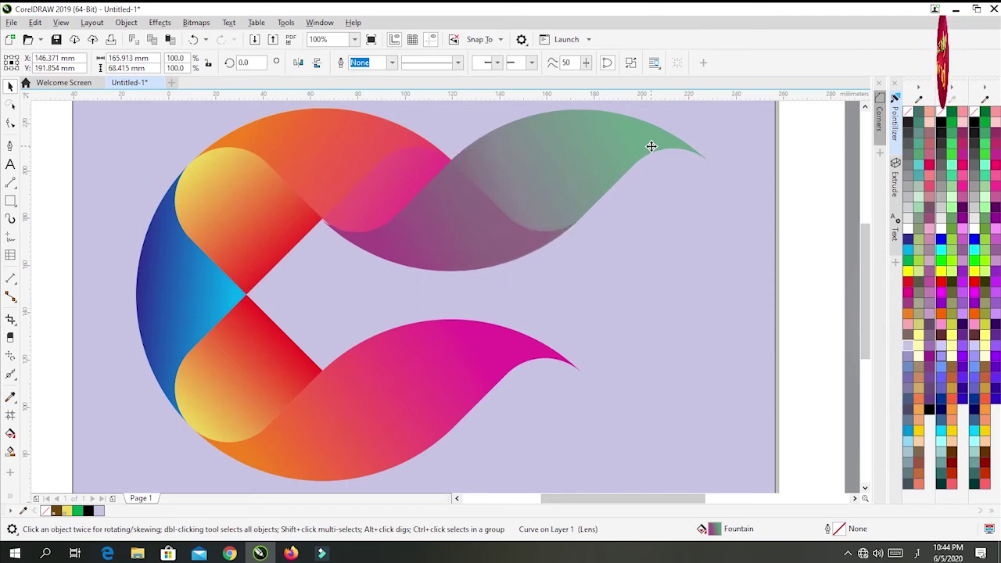
{"action": "key", "text": "Up"}
{"action": "key", "text": "Up"}
{"action": "key", "text": "Right"}
{"action": "key", "text": "Right"}
{"action": "key", "text": "Right"}
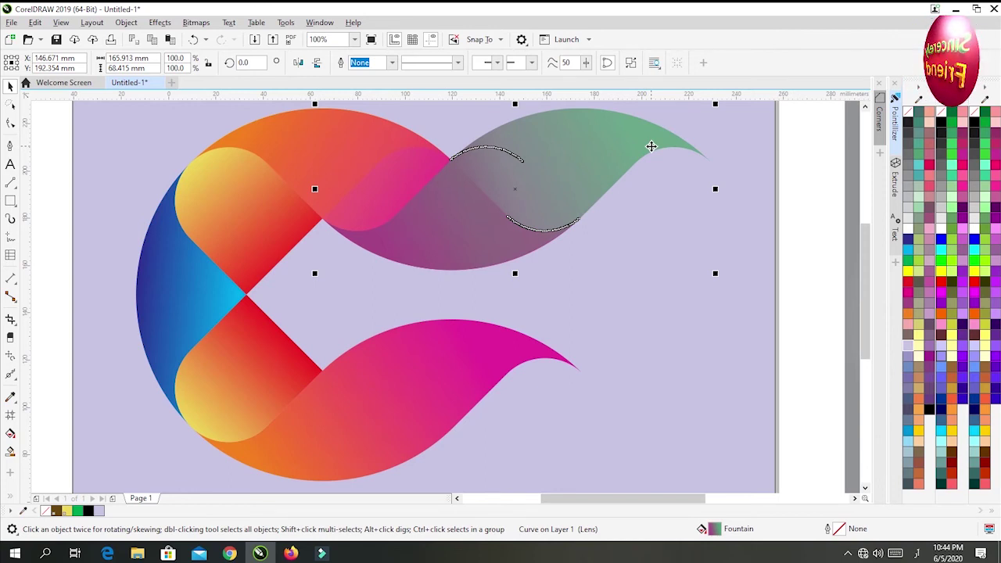
{"action": "left_click", "coordinate": [55, 321]}
Scale the seven logo pieces down to about 165 mm wide in the upper part of the background and group them
{"action": "scroll", "coordinate": [151, 325], "scroll_direction": "down", "scroll_amount": 1}
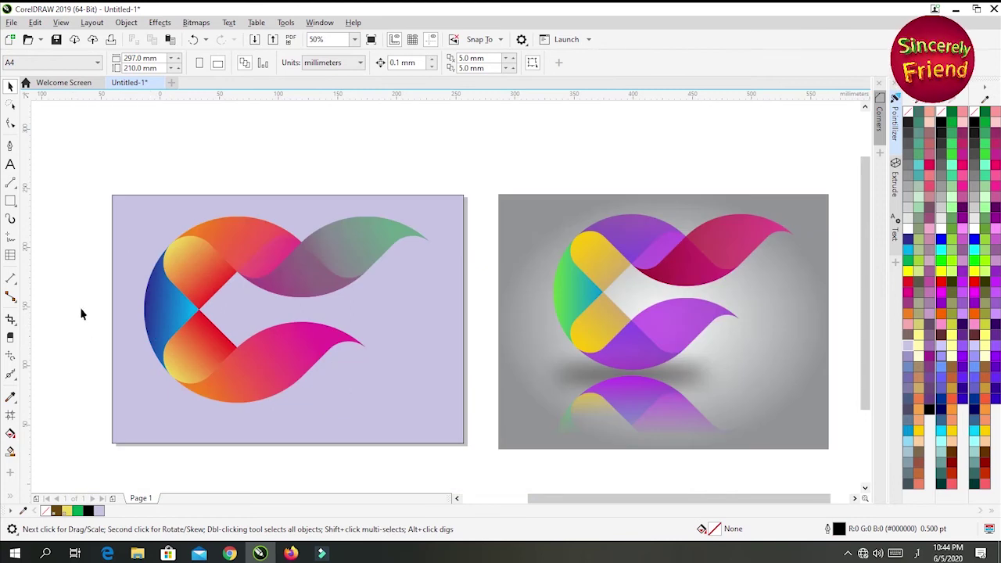
{"action": "left_click_drag", "start_coordinate": [87, 209], "coordinate": [447, 420]}
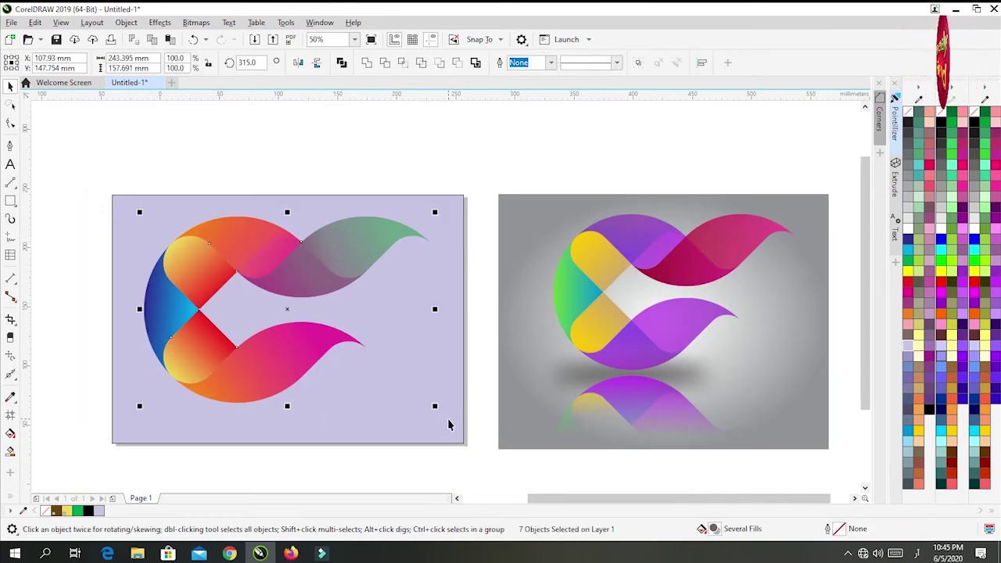
{"action": "left_click_drag", "start_coordinate": [438, 408], "coordinate": [415, 391]}
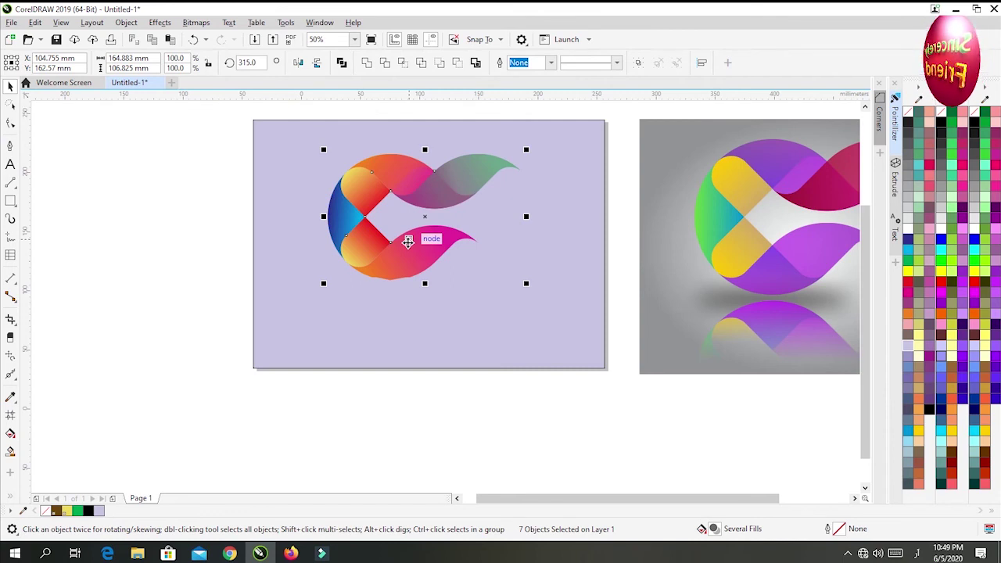
{"action": "key", "text": "ctrl+g"}
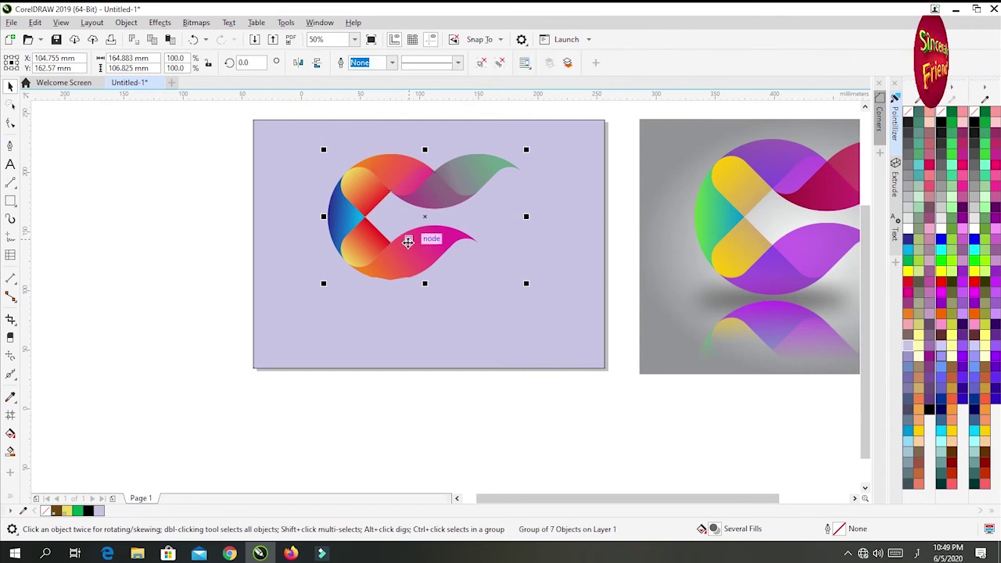
Add a black perspective drop shadow to the logo group, cast diagonally down to the right from the logo's bottom edge
{"action": "left_click", "coordinate": [11, 496]}
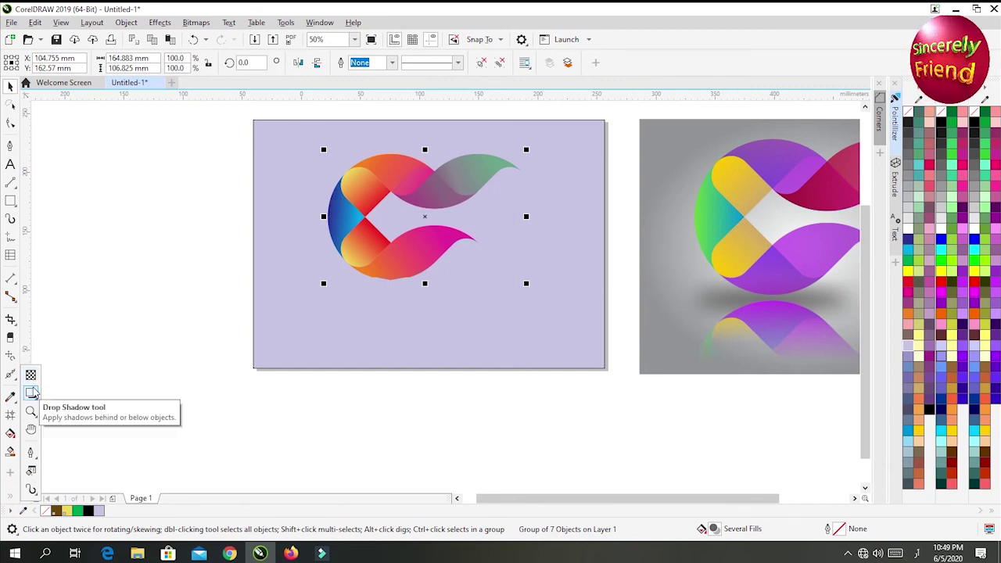
{"action": "left_click", "coordinate": [31, 392]}
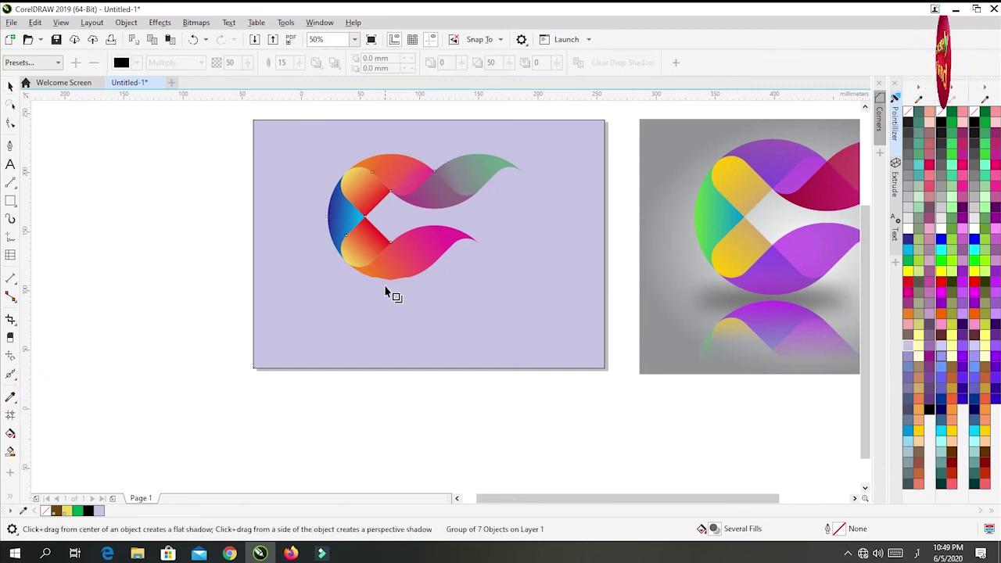
{"action": "left_click_drag", "start_coordinate": [365, 239], "coordinate": [450, 362]}
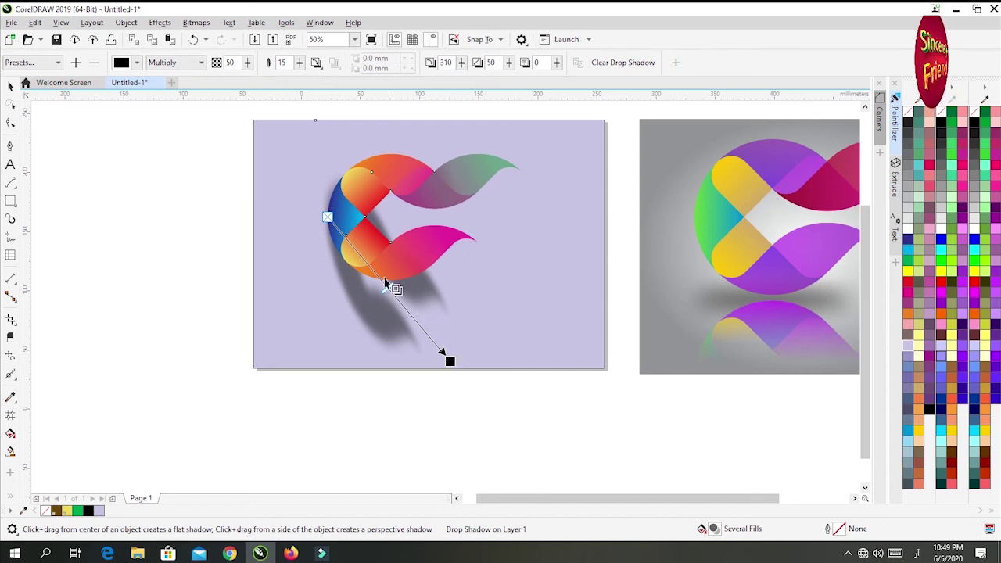
{"action": "left_click_drag", "start_coordinate": [328, 218], "coordinate": [342, 280]}
{"action": "left_click_drag", "start_coordinate": [328, 218], "coordinate": [355, 303]}
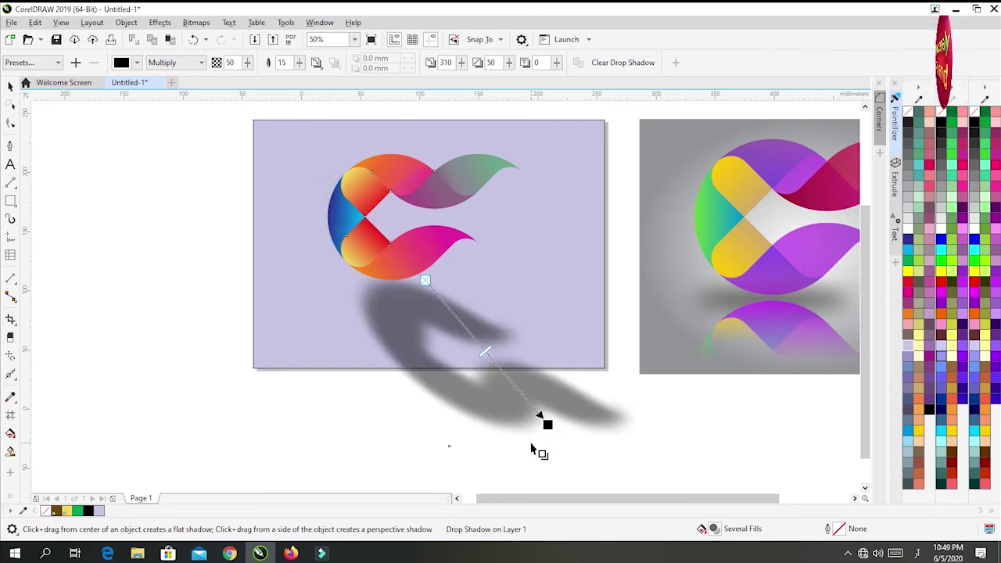
Shorten and flatten the drop shadow so it falls almost straight down beneath the logo at an angle of about 267°
{"action": "left_click_drag", "start_coordinate": [547, 424], "coordinate": [427, 286]}
{"action": "left_click", "coordinate": [426, 280]}
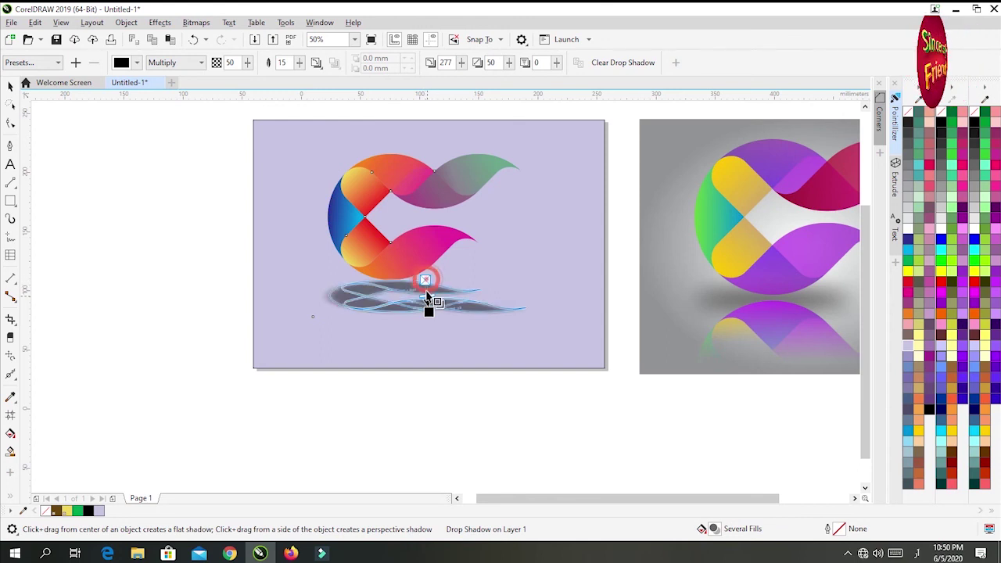
{"action": "left_click_drag", "start_coordinate": [429, 312], "coordinate": [423, 322]}
{"action": "left_click", "coordinate": [428, 284]}
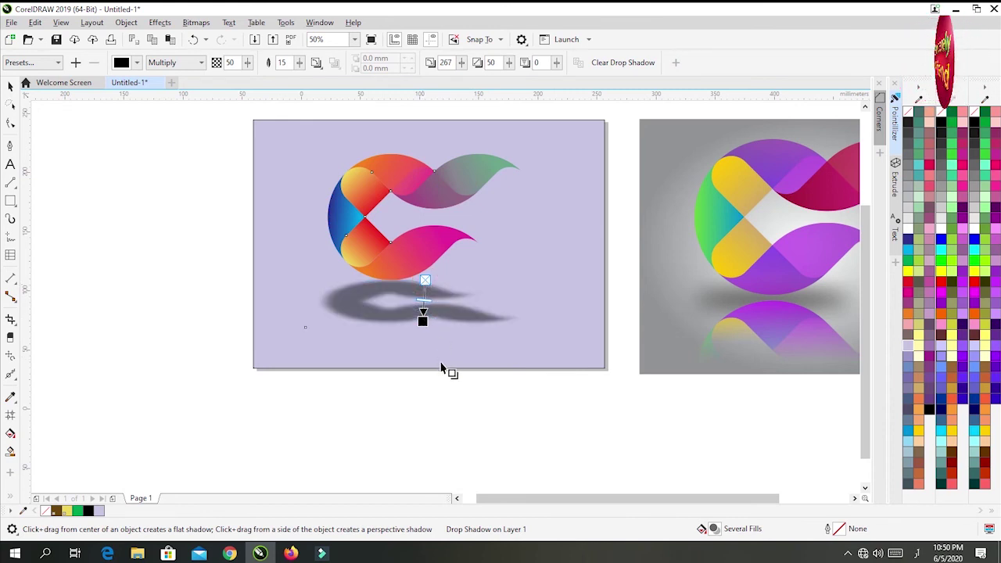
{"action": "left_click", "coordinate": [413, 412]}
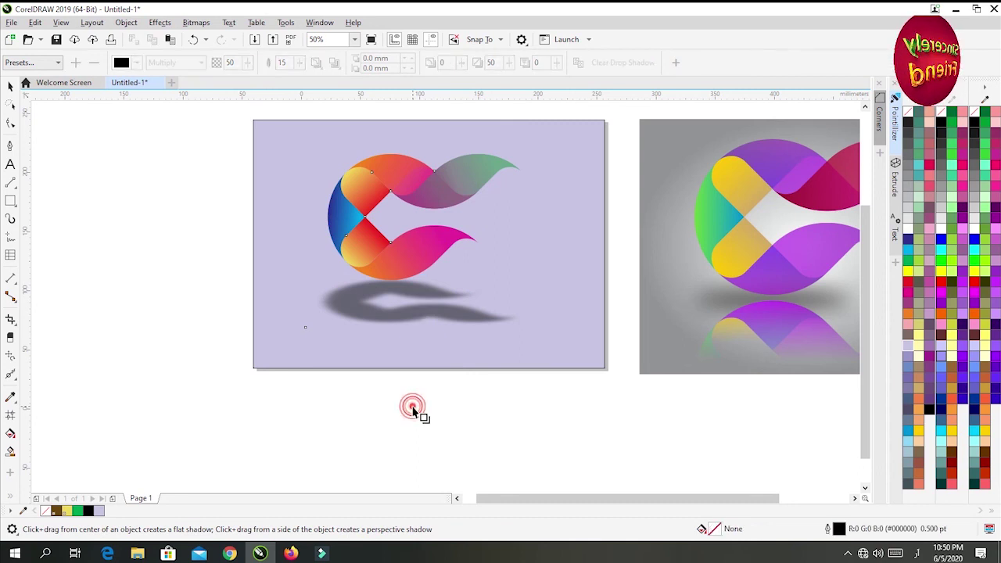